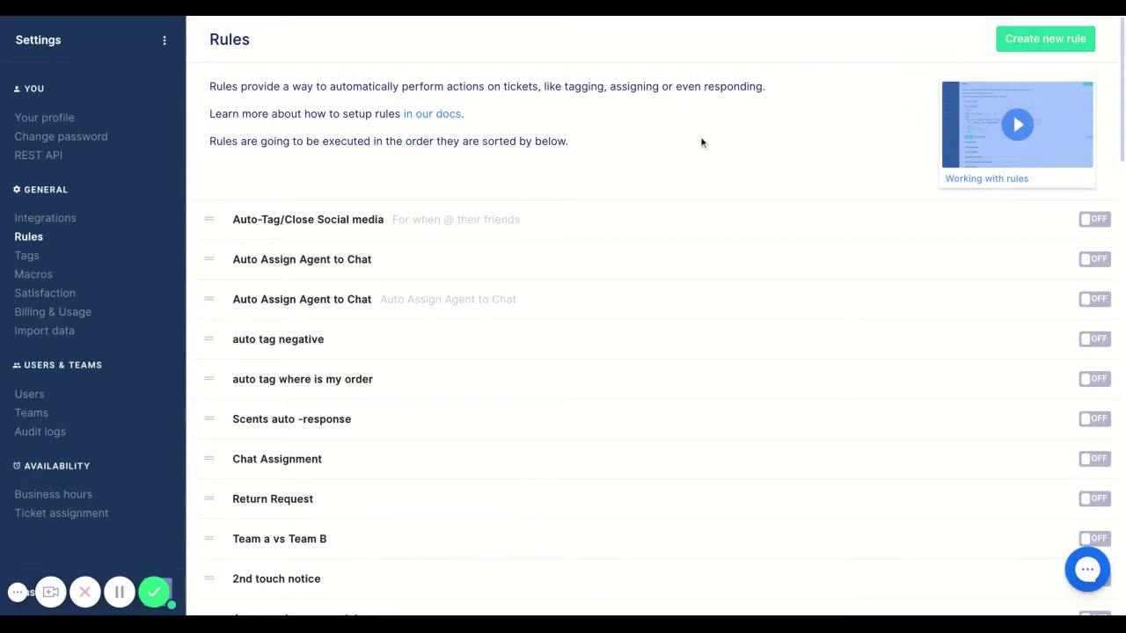
Start a new rule and name it 'Auto-Reply: Product Question'
click(1040, 44)
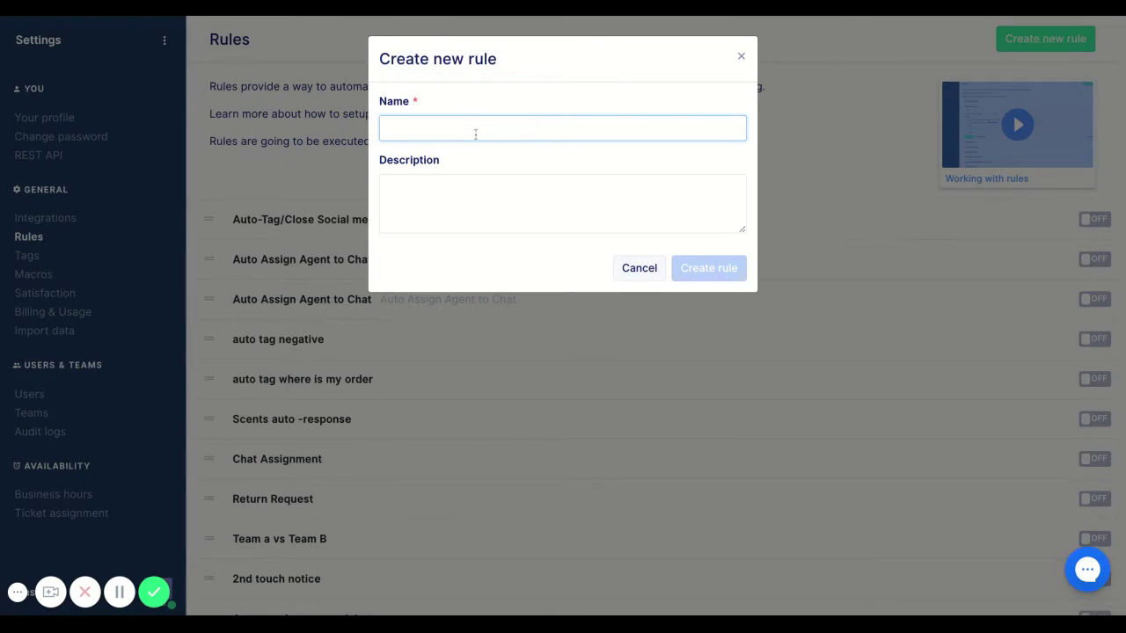
text(Auto )
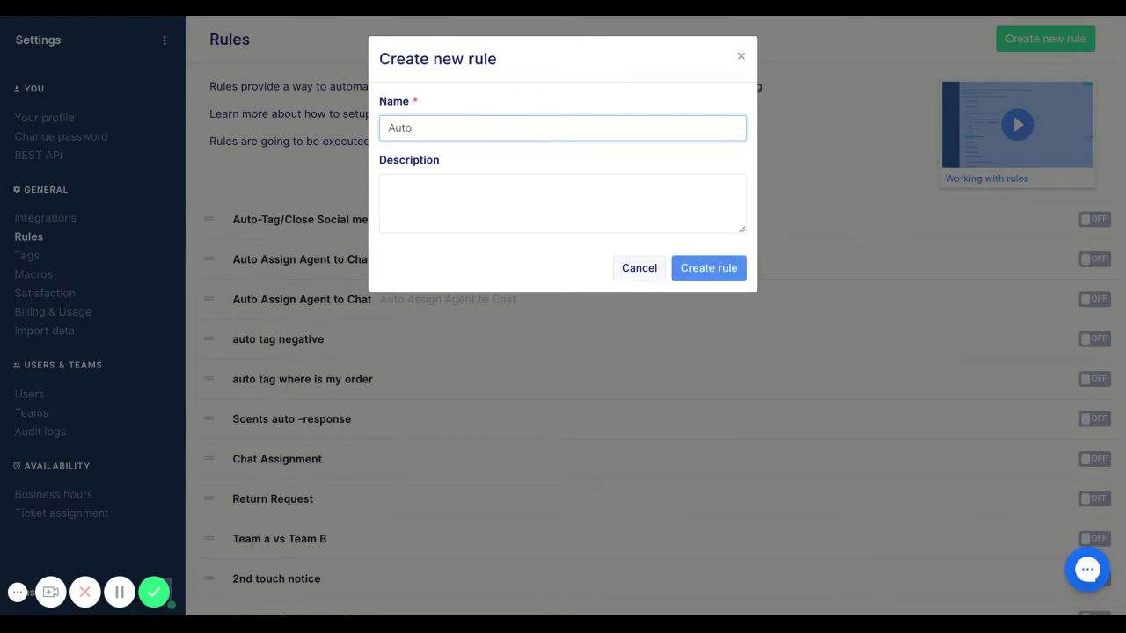
text(-Reply : Product Question)
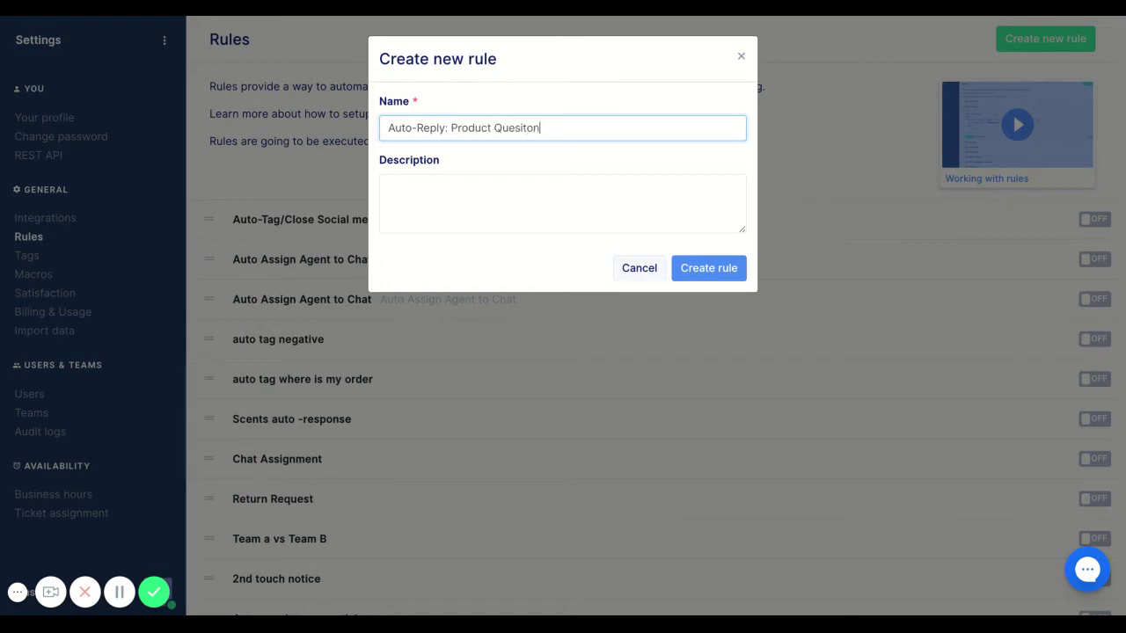
key(BackSpace)
key(BackSpace)
key(BackSpace)
key(BackSpace)
text(tion)
key(Tab)
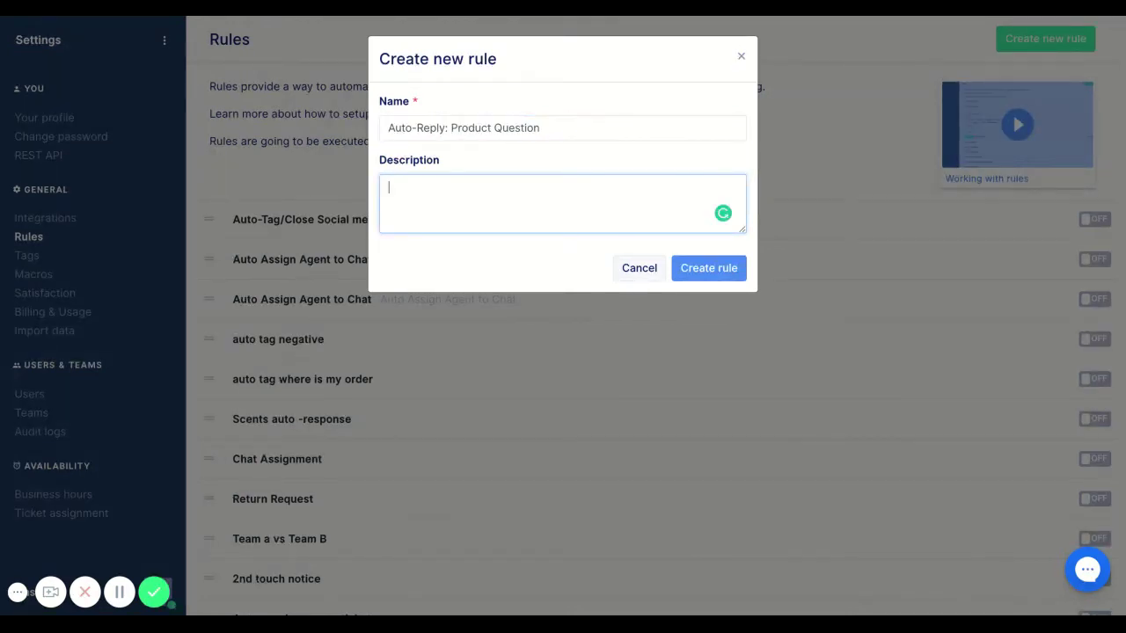
Enter the description 'Sending product macro when the conditions within this rule apply'
text(Sending product macro when the)
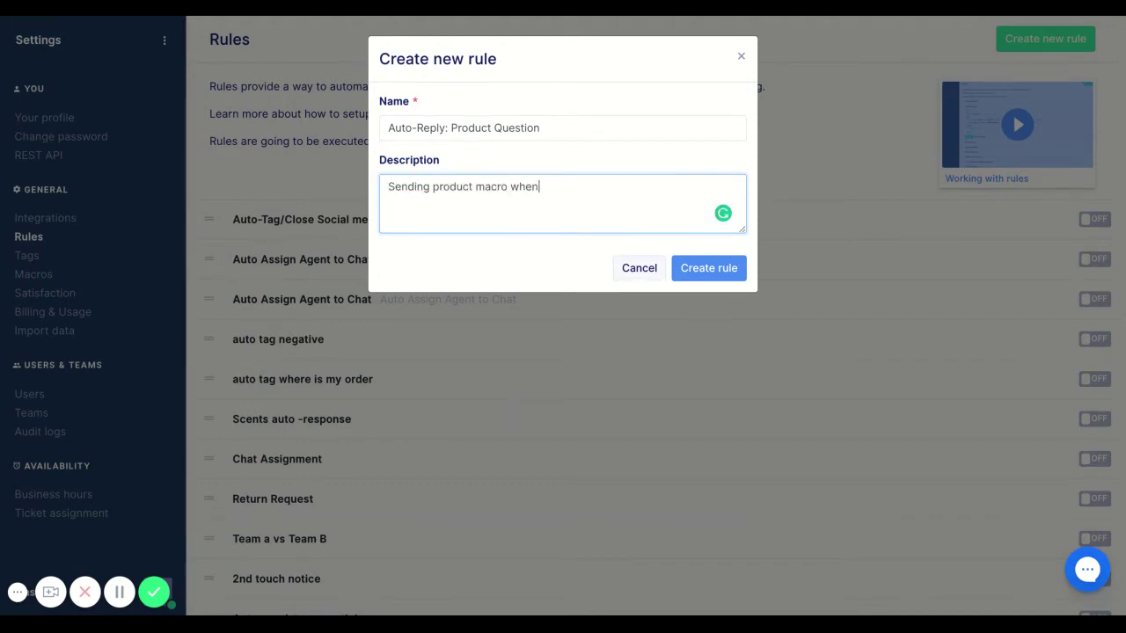
key(BackSpace)
key(BackSpace)
text(he condi)
key(BackSpace)
key(BackSpace)
key(BackSpace)
key(BackSpace)
key(BackSpace)
text(conditions within this rule apply)
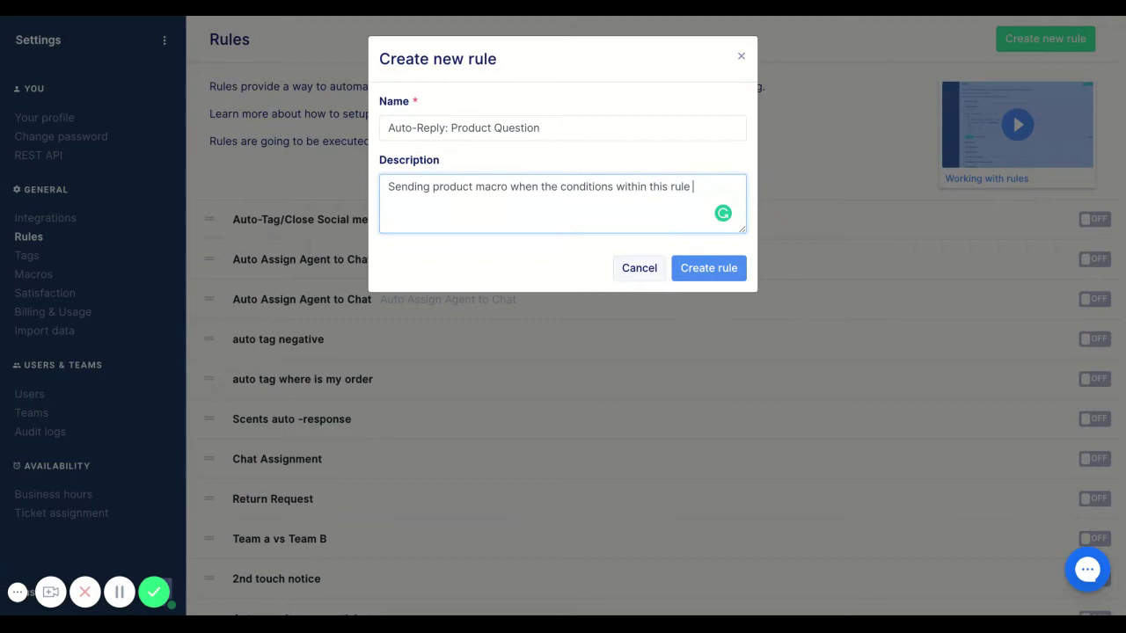
Create the rule and add a nested IF statement under THEN
click(690, 268)
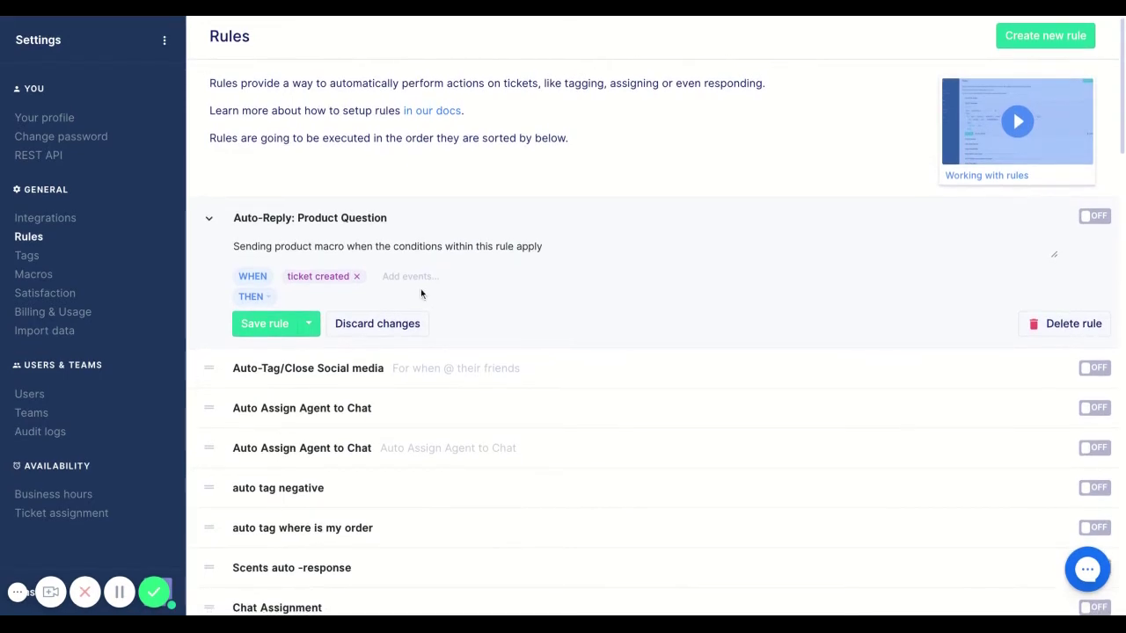
click(251, 297)
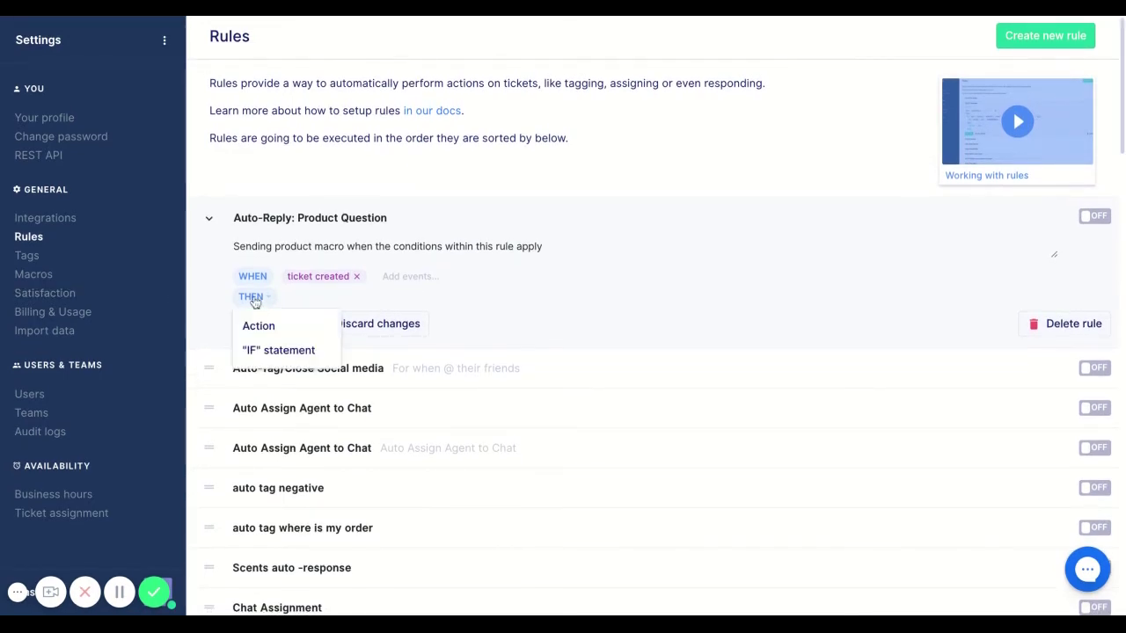
click(297, 350)
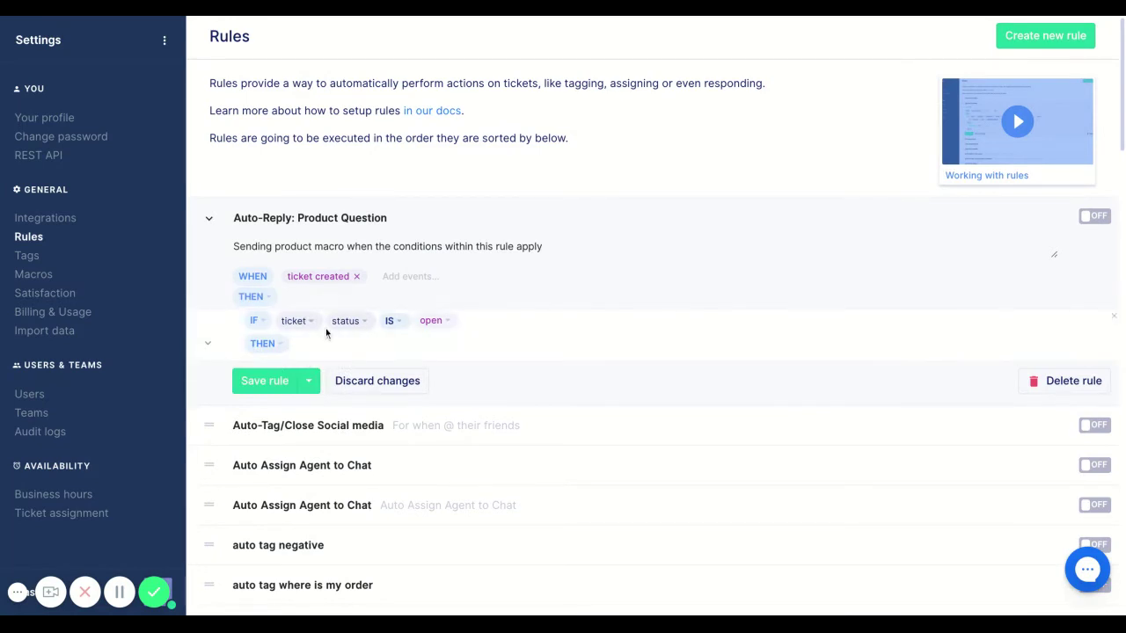
Set the IF condition to check message intents with CONTAINS ALL OF
click(293, 321)
click(318, 351)
click(360, 322)
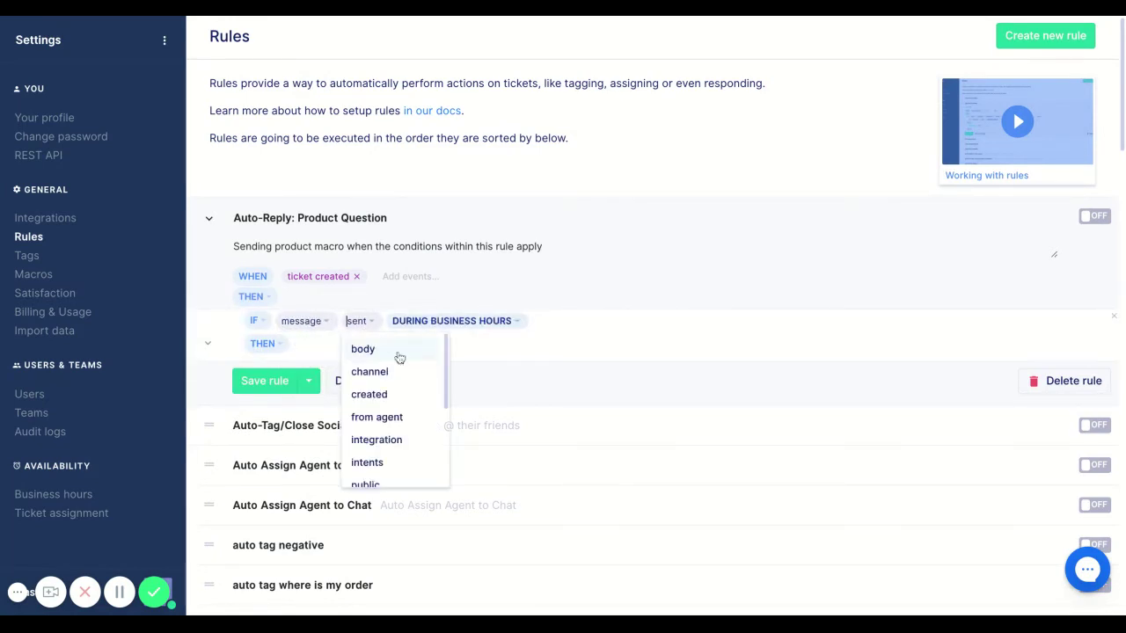
scroll(420, 399, down, 3)
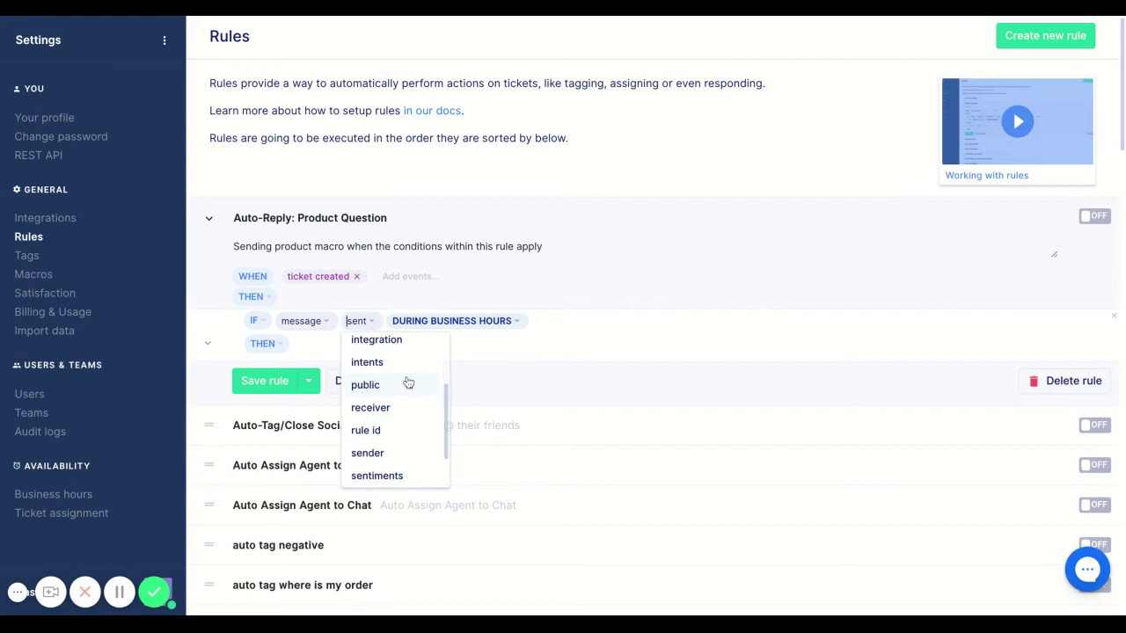
click(405, 362)
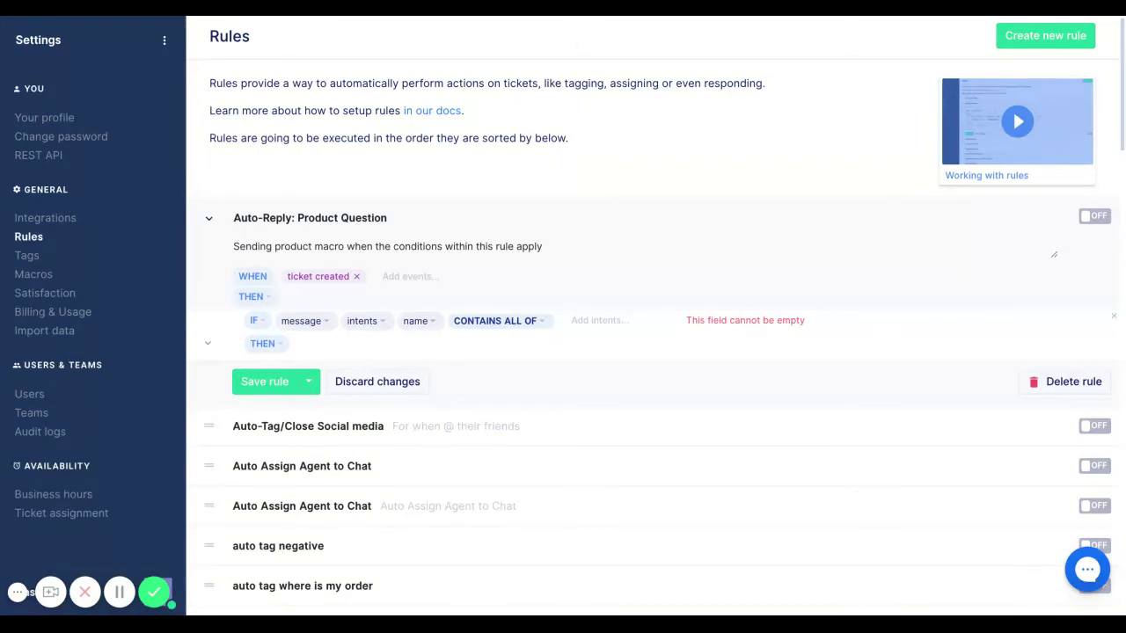
Require the intents product/recommendation and product/question in the IF condition
click(603, 322)
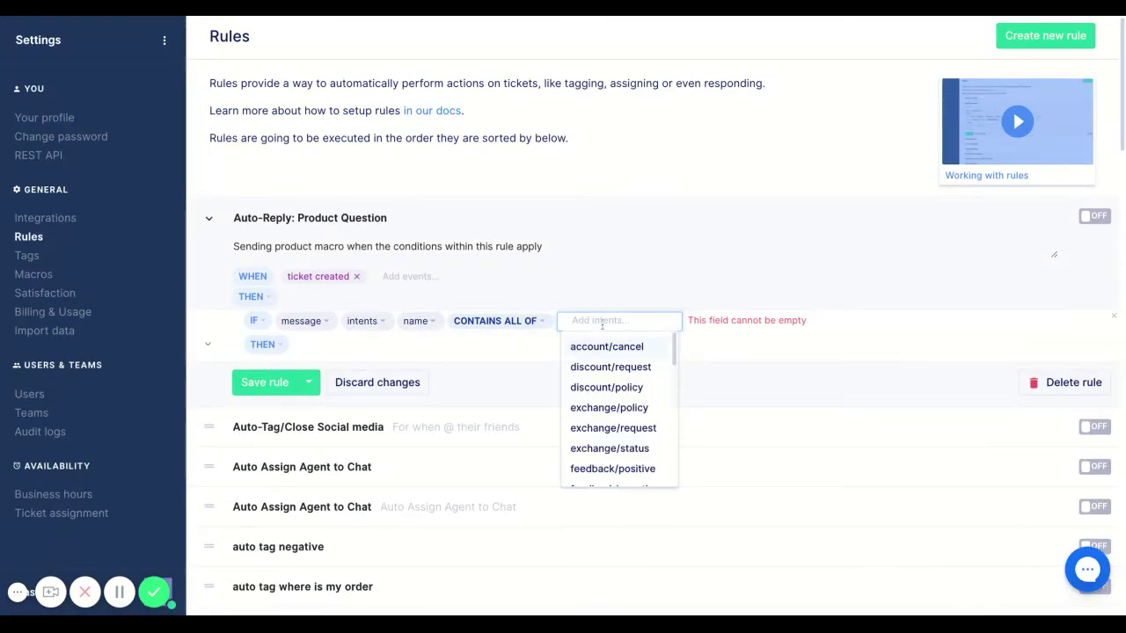
text(prod)
key(Return)
text(prod)
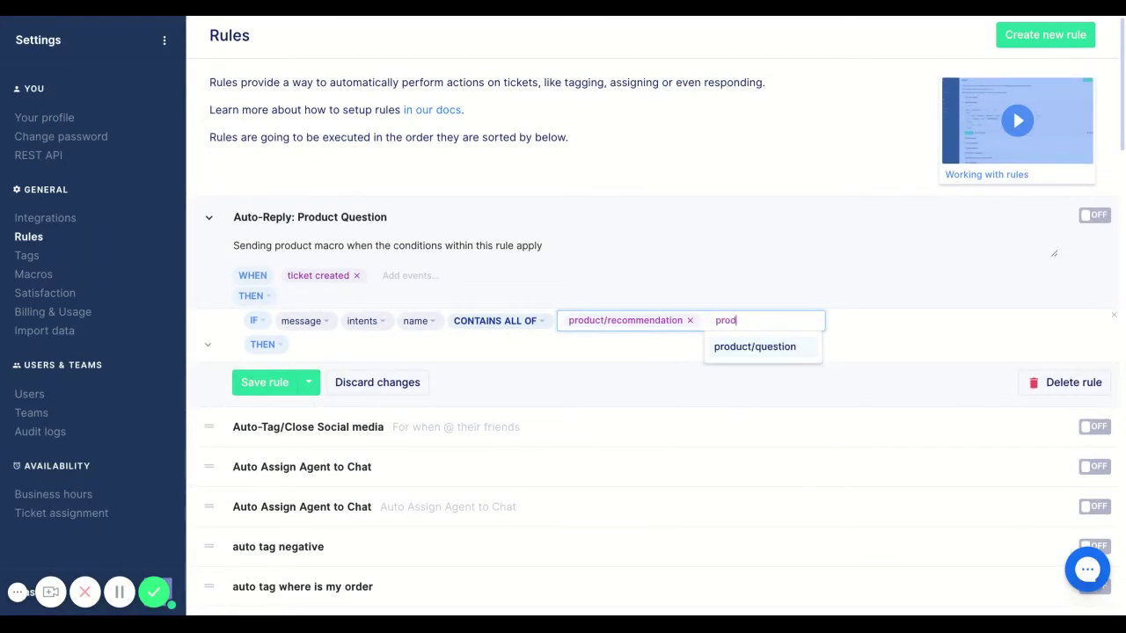
key(Return)
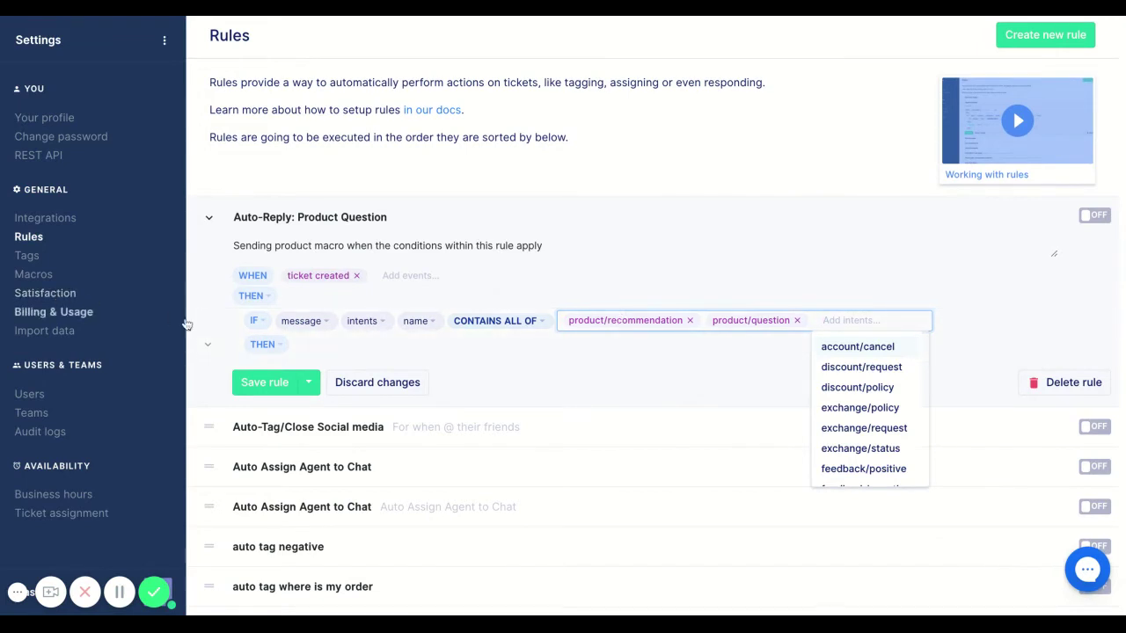
click(340, 353)
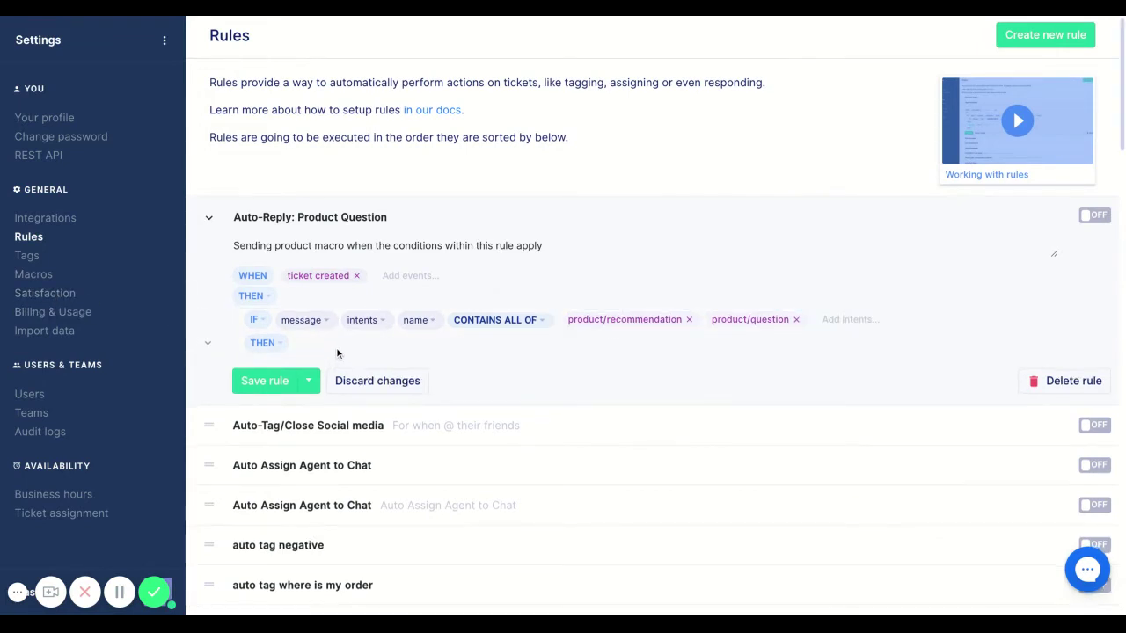
Add two AND conditions to the IF, the first being ticket status IS open
click(254, 319)
click(287, 345)
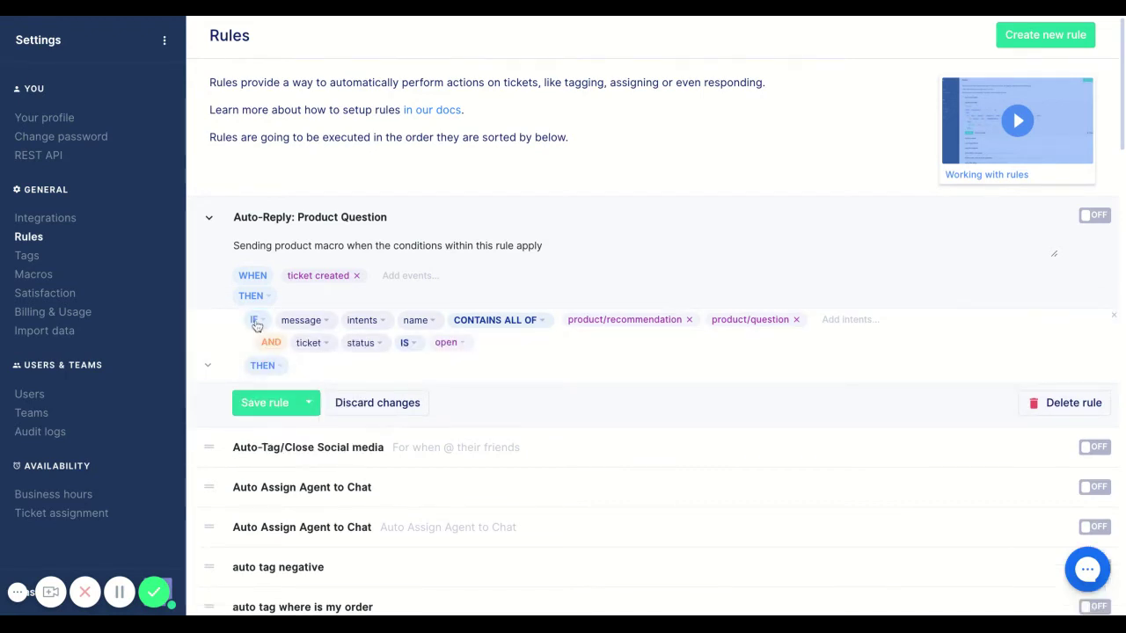
click(255, 320)
click(283, 345)
Set the second AND condition to message from agent IS false
click(317, 364)
click(319, 394)
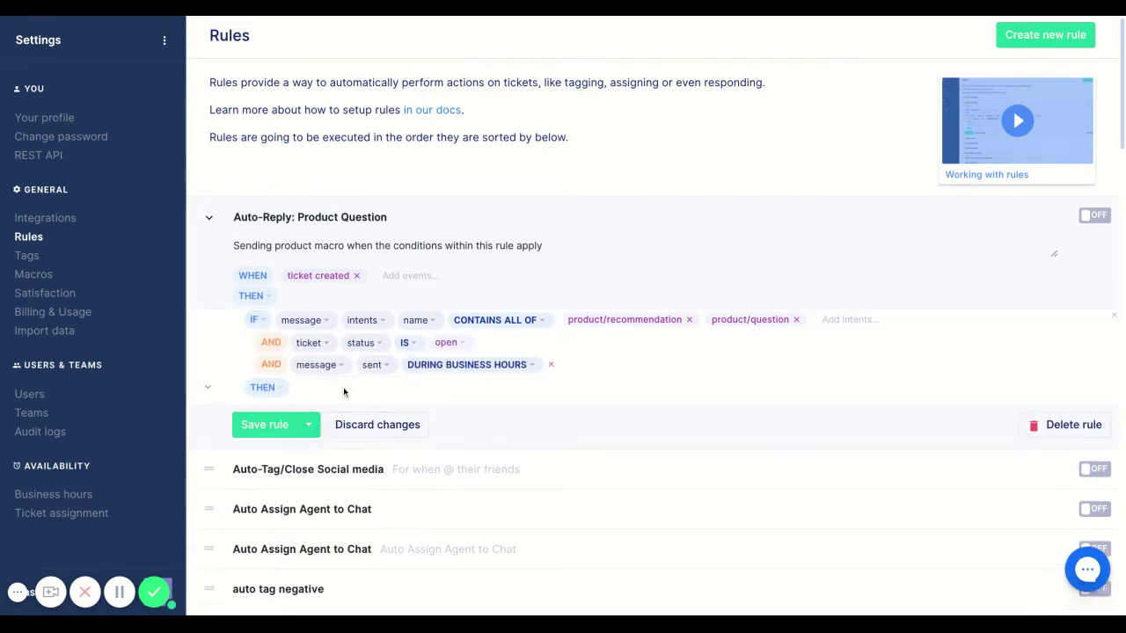
click(371, 364)
click(409, 461)
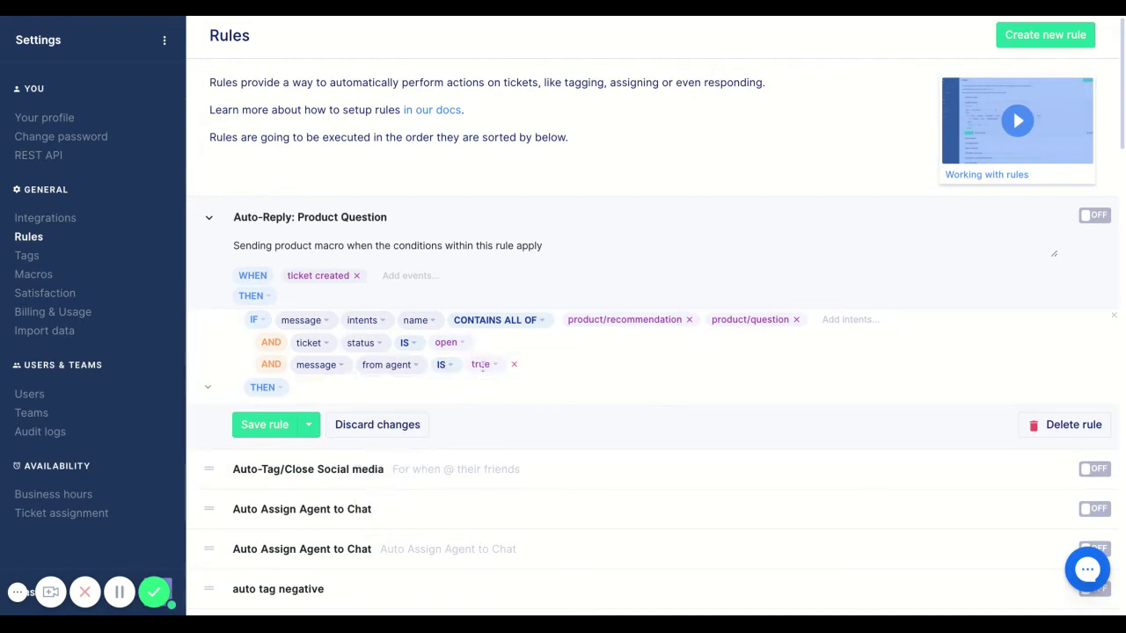
click(477, 364)
click(491, 395)
Add a third AND condition: message intents DOES NOT CONTAIN ANY OF
click(255, 320)
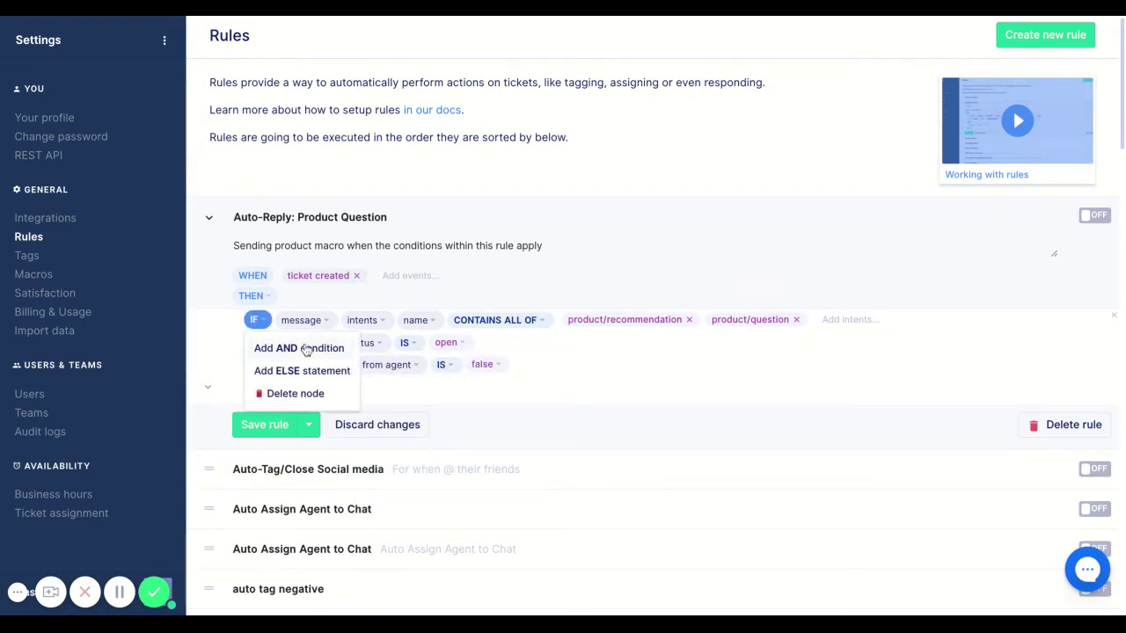
click(283, 345)
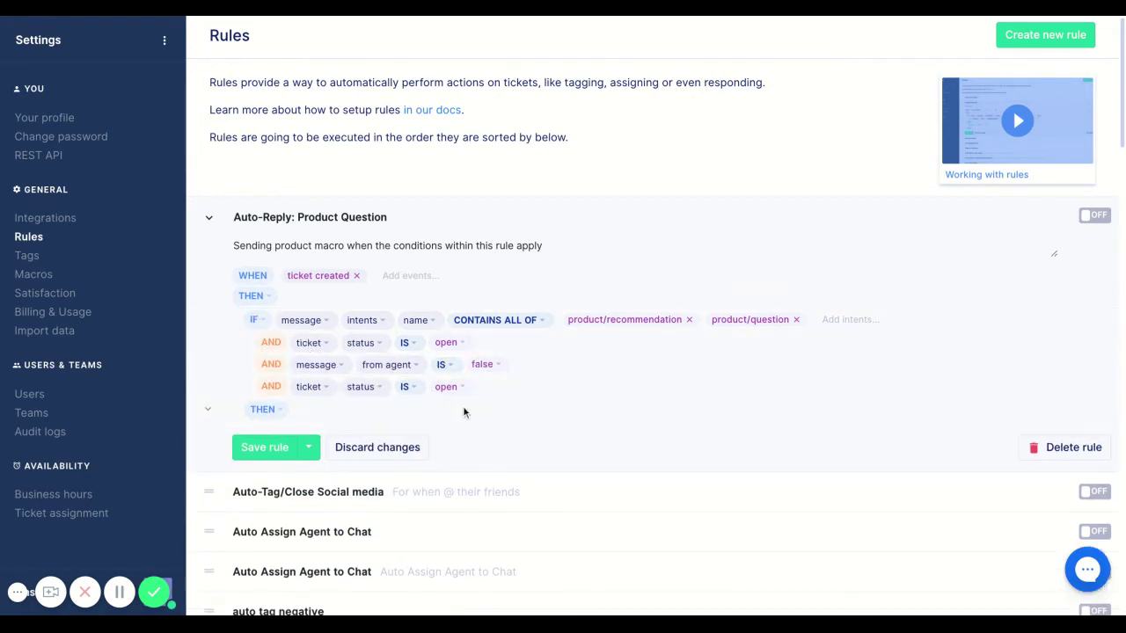
click(313, 392)
click(322, 417)
click(386, 388)
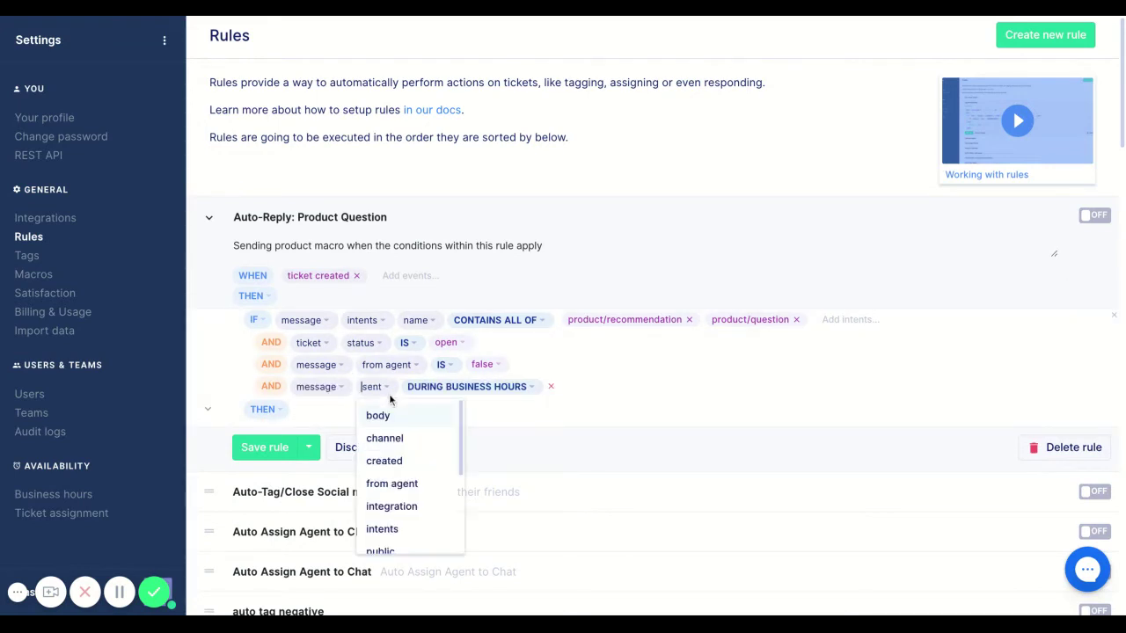
scroll(431, 463, down, 2)
click(423, 476)
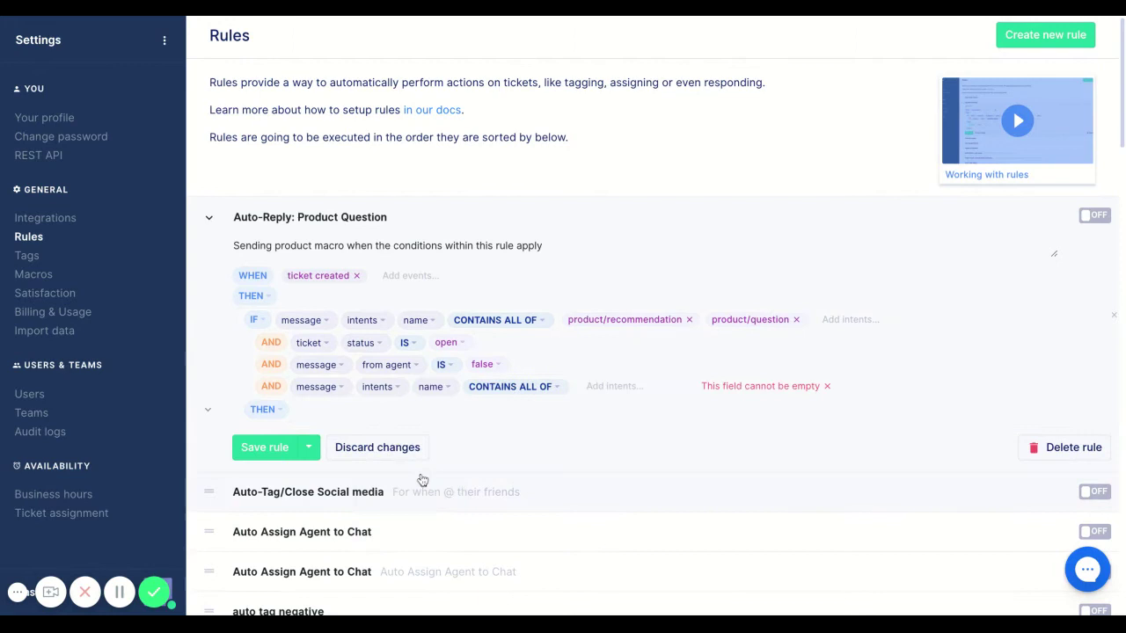
click(528, 392)
click(563, 434)
Exclude intents from account/cancel through discount, exchange, feedback, order and other/no_reply
click(632, 387)
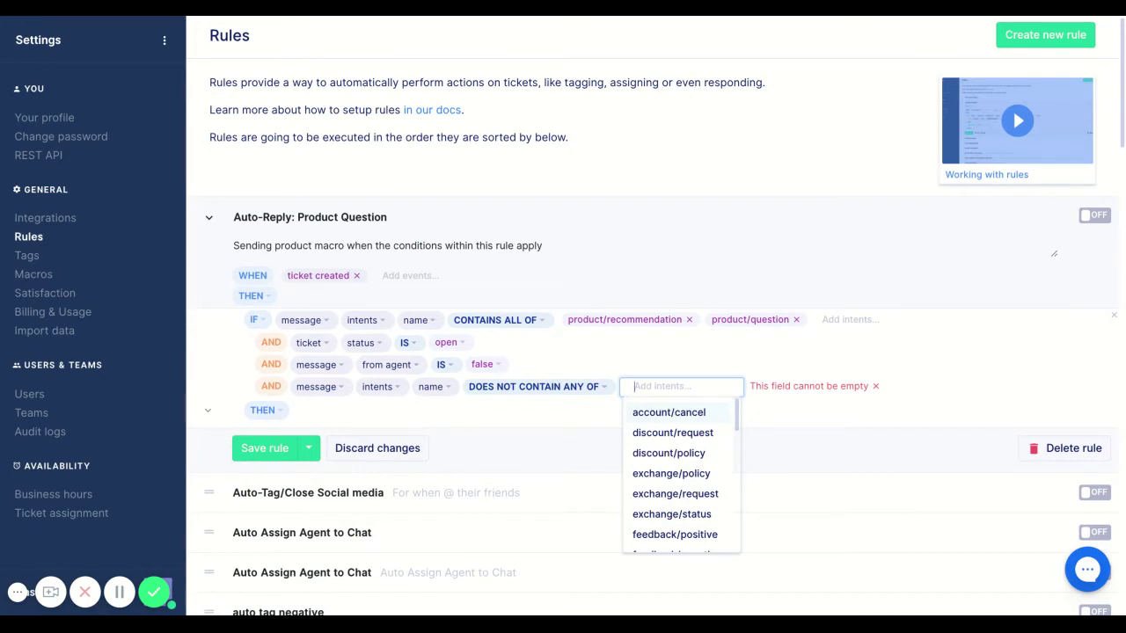
click(665, 412)
click(770, 421)
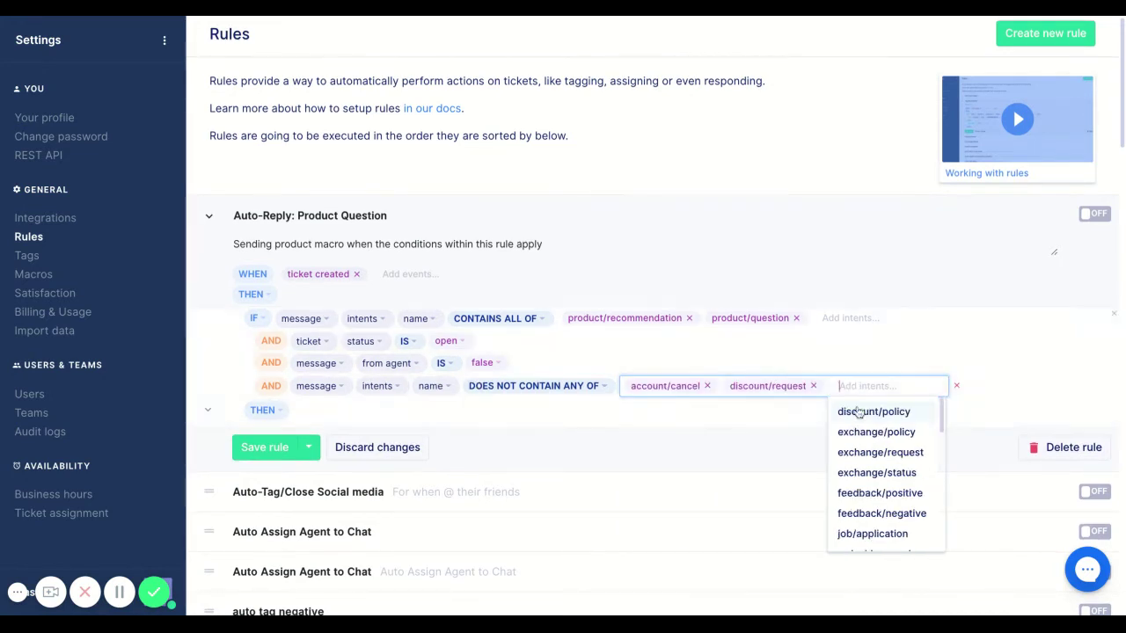
click(861, 411)
click(938, 413)
click(777, 423)
click(862, 412)
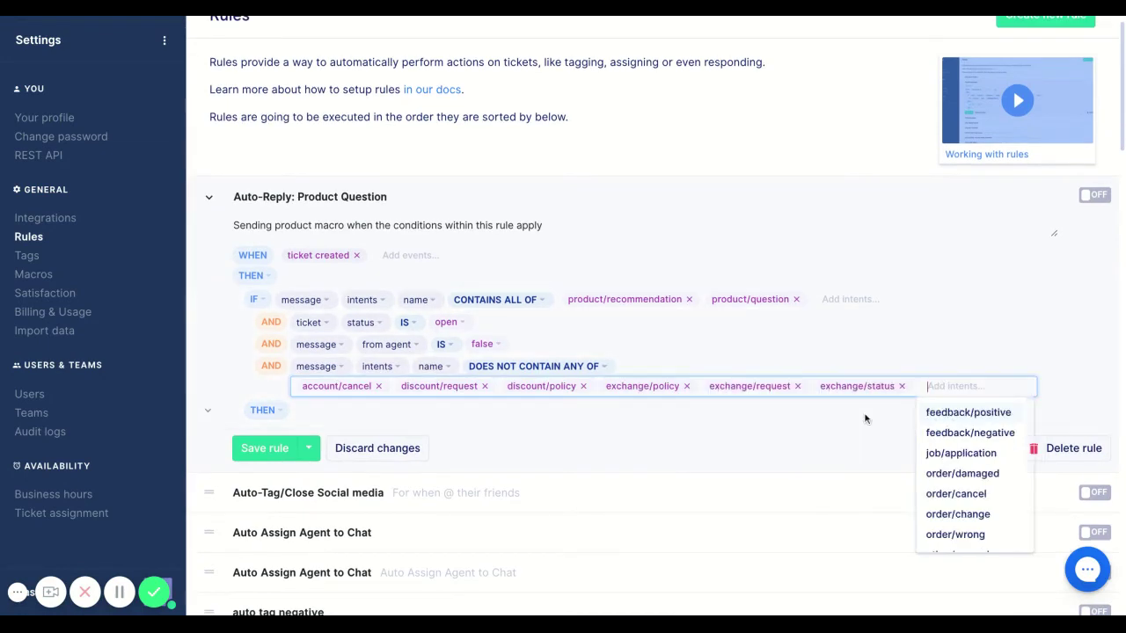
click(934, 413)
click(387, 410)
click(452, 412)
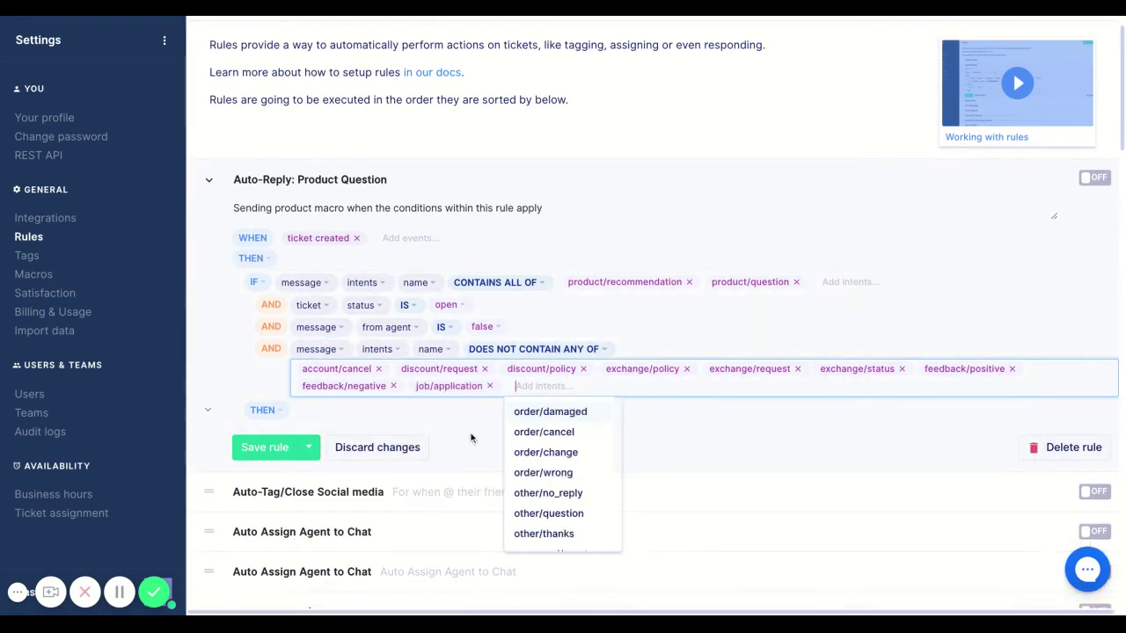
click(546, 431)
click(618, 429)
click(717, 431)
click(814, 412)
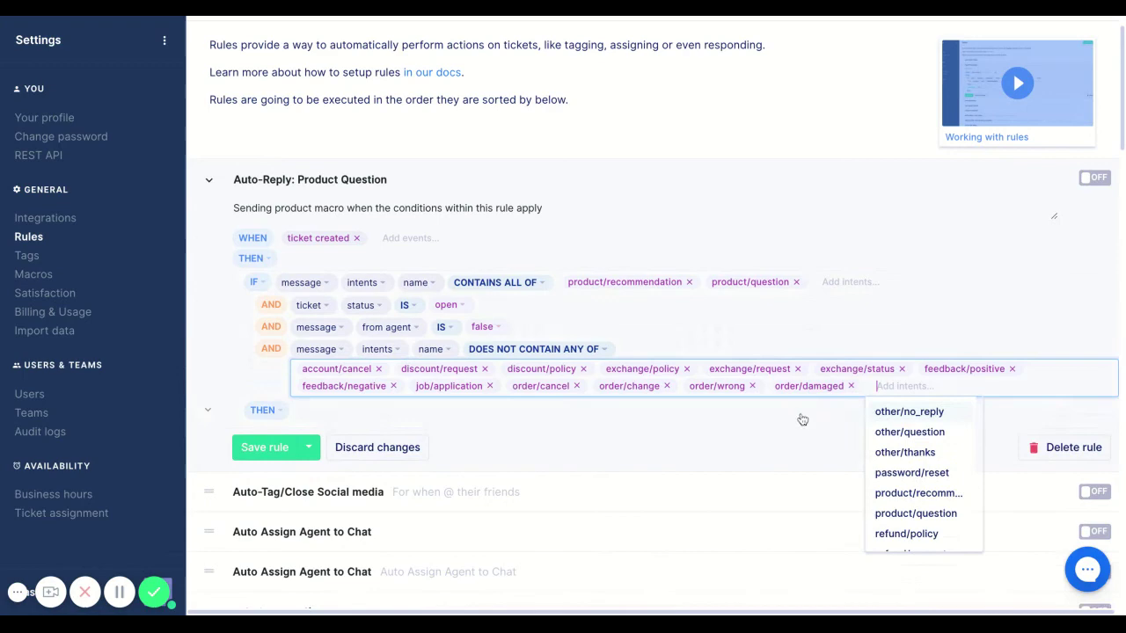
click(901, 432)
click(992, 412)
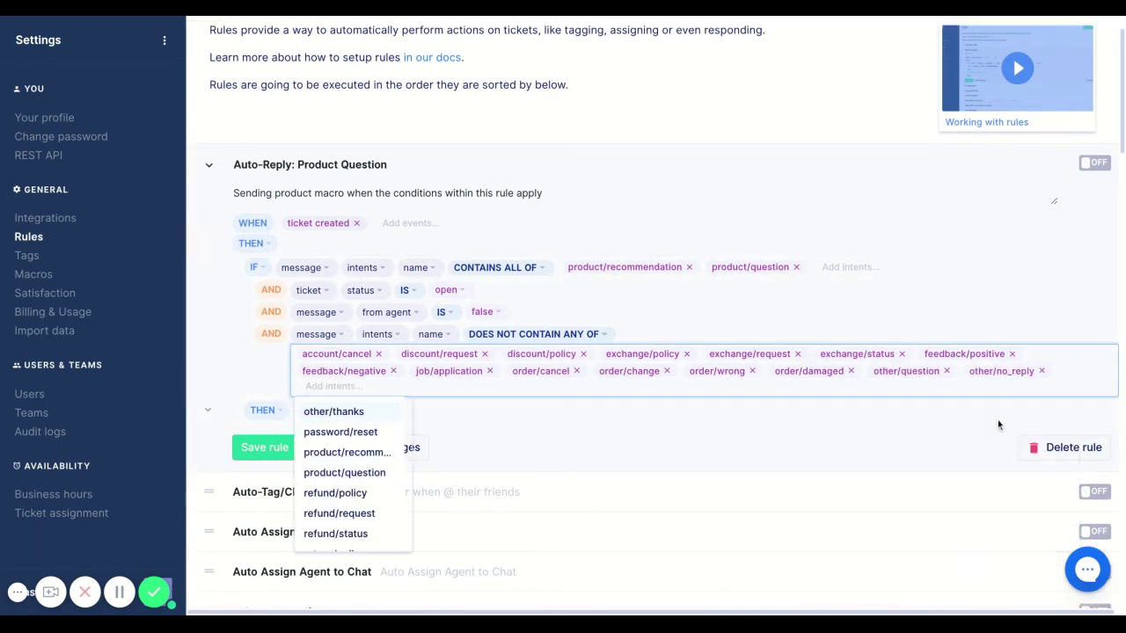
Exclude the remaining intents from password/reset through refund, return, shipping, stock, subscription to email/unsubscribe
click(389, 431)
click(401, 432)
click(597, 433)
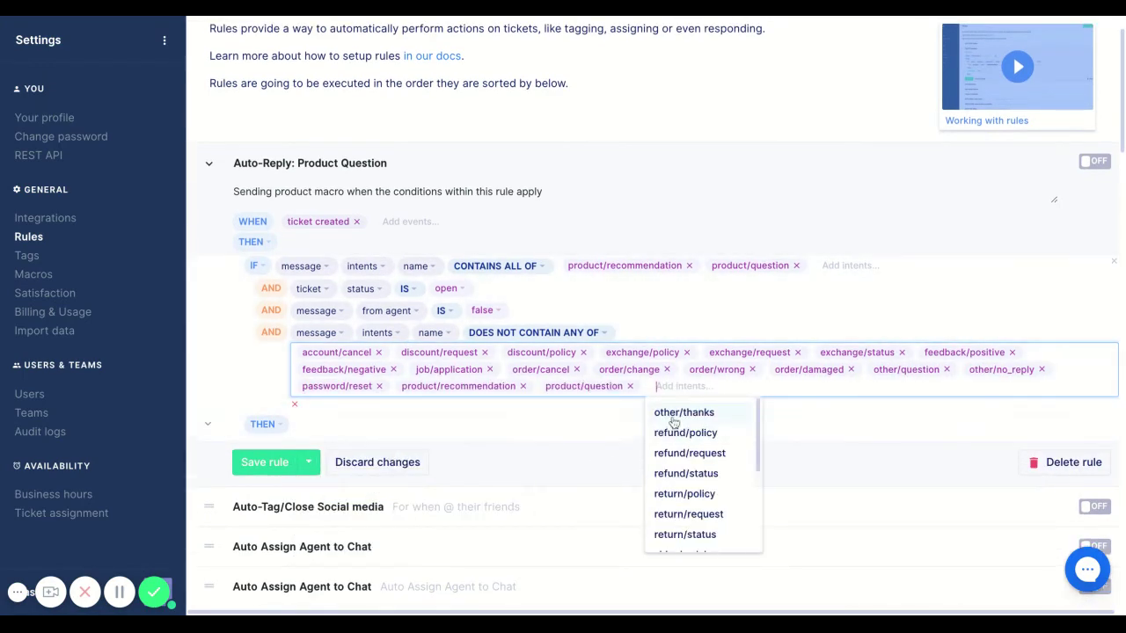
click(681, 413)
click(763, 413)
click(859, 423)
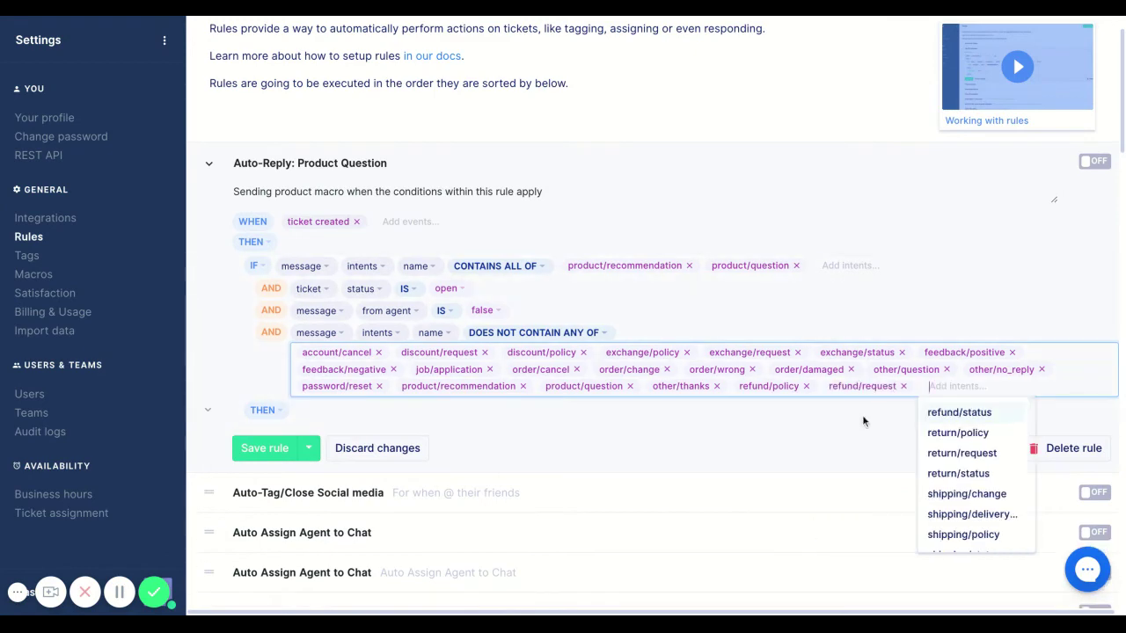
click(968, 412)
click(391, 419)
click(395, 420)
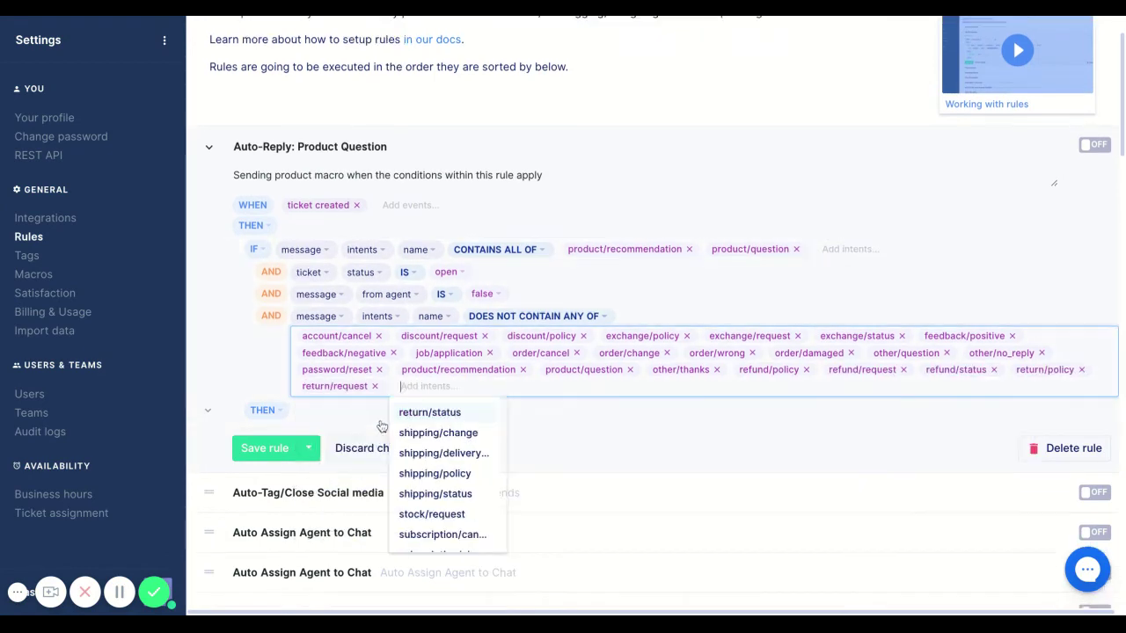
click(398, 411)
click(501, 413)
click(601, 431)
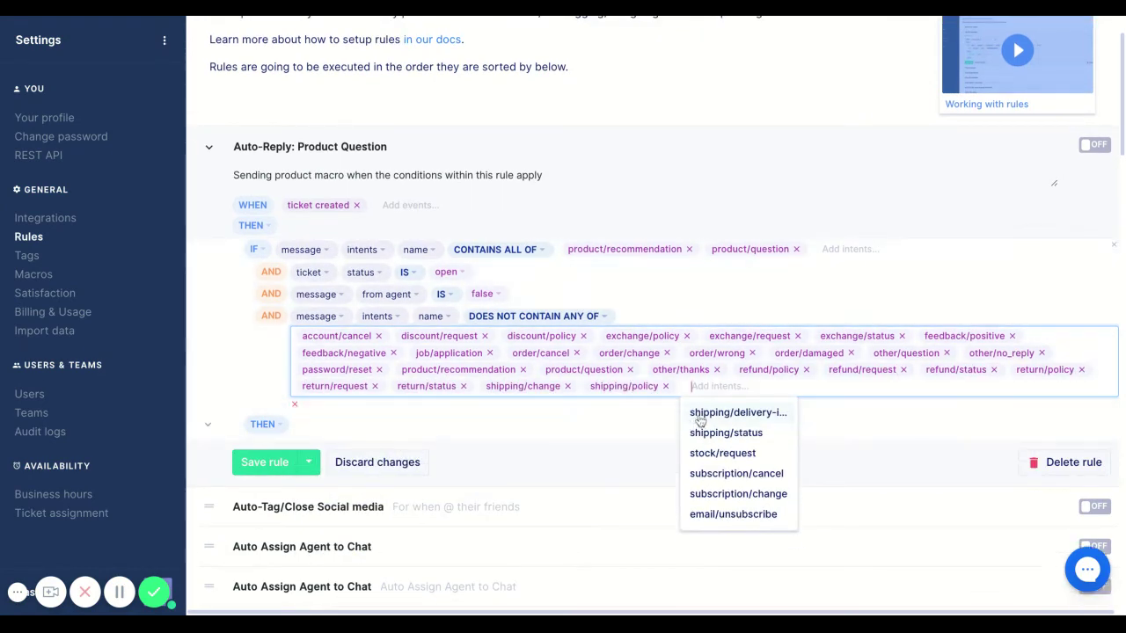
click(694, 412)
click(833, 413)
click(955, 413)
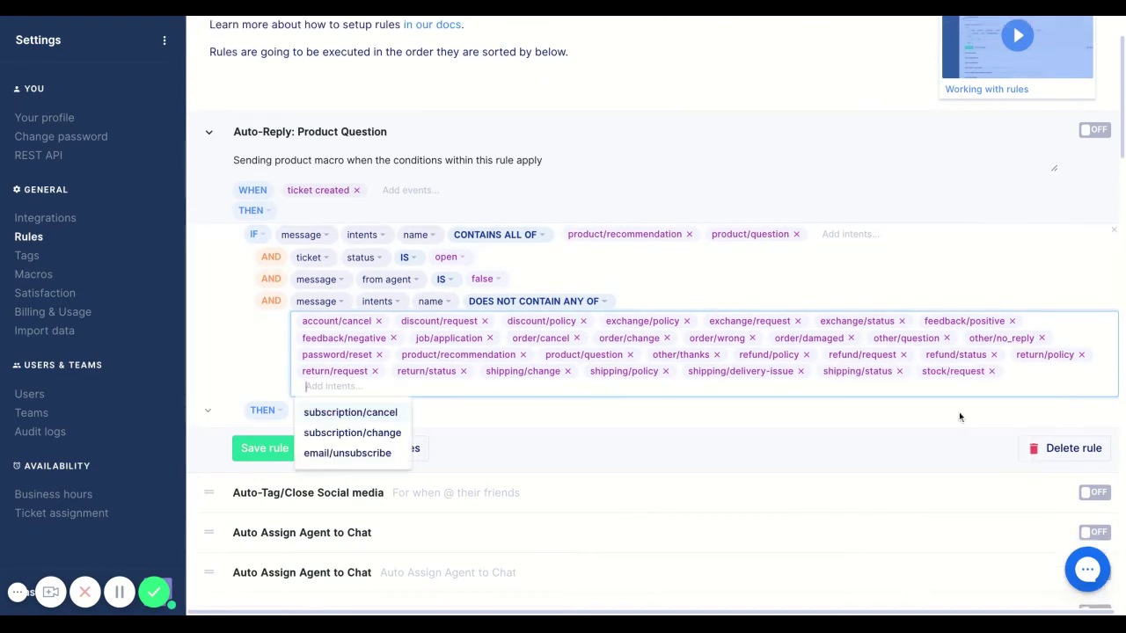
click(351, 412)
click(413, 412)
click(587, 412)
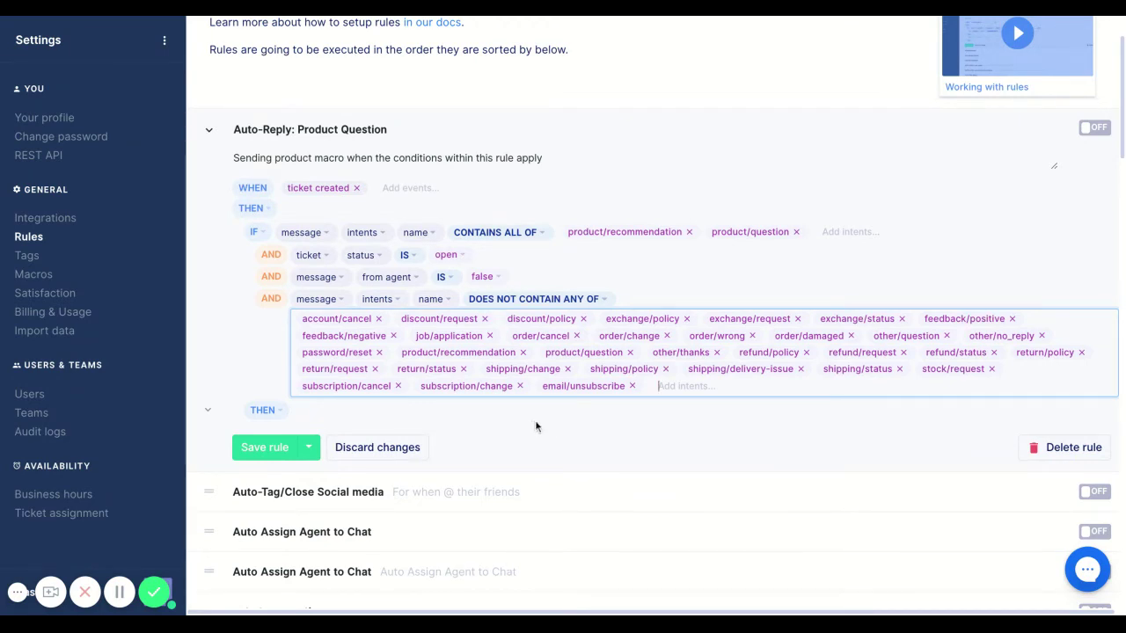
click(263, 420)
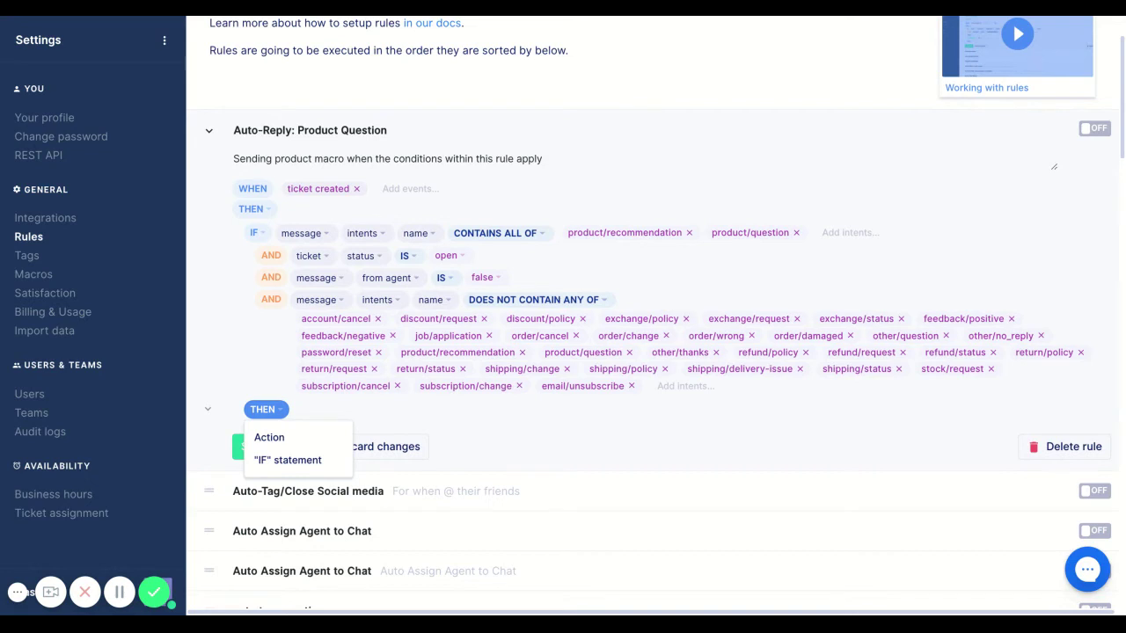
Add a nested IF checking message body with CONTAINS ONE OF
click(281, 460)
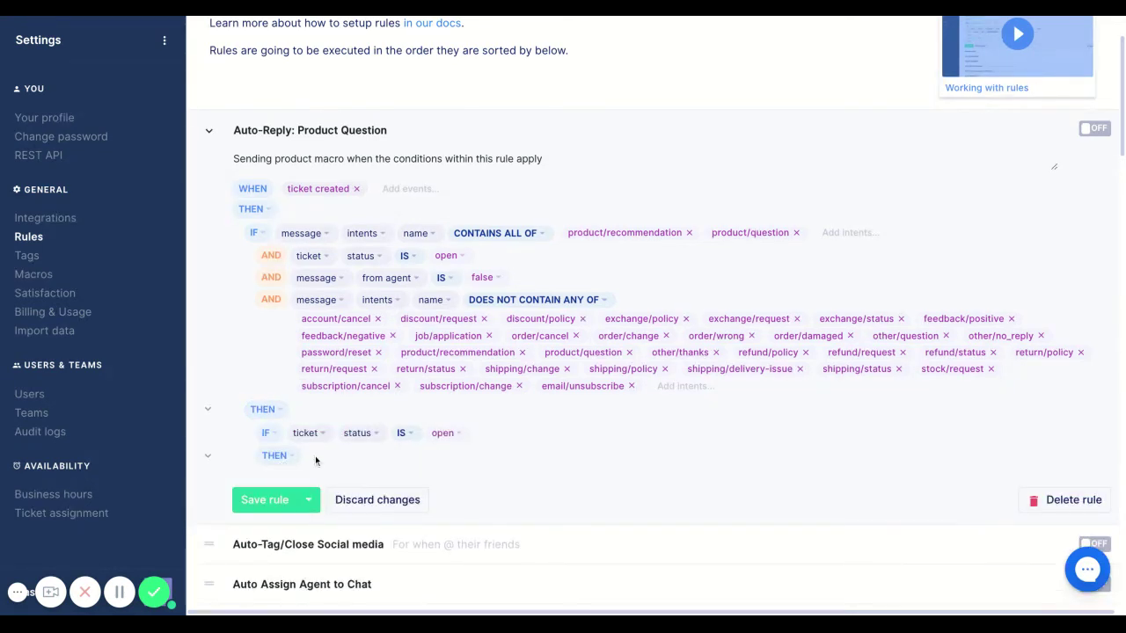
click(308, 434)
click(352, 461)
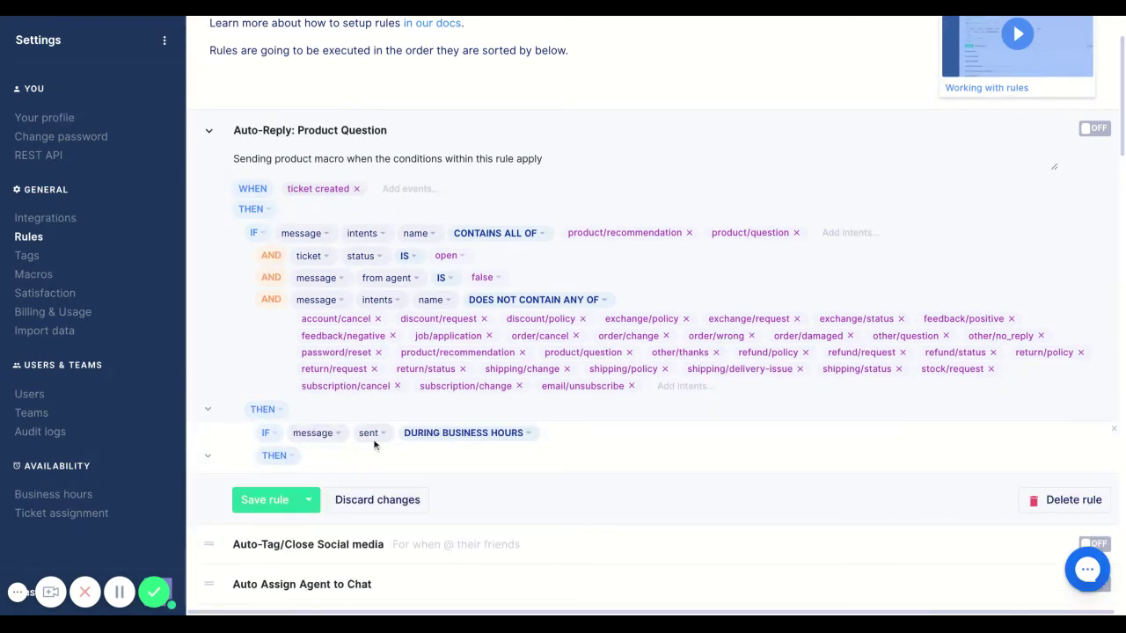
click(382, 435)
click(378, 461)
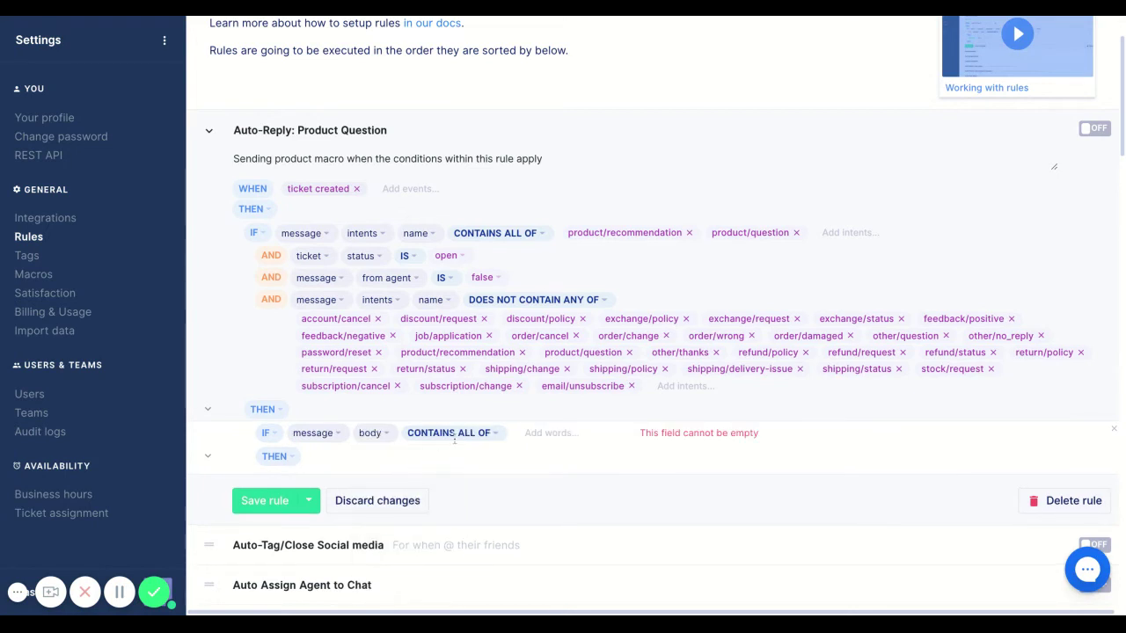
click(450, 433)
click(466, 457)
Enter the match phrases 'where are your products made' and 'products made'
click(561, 434)
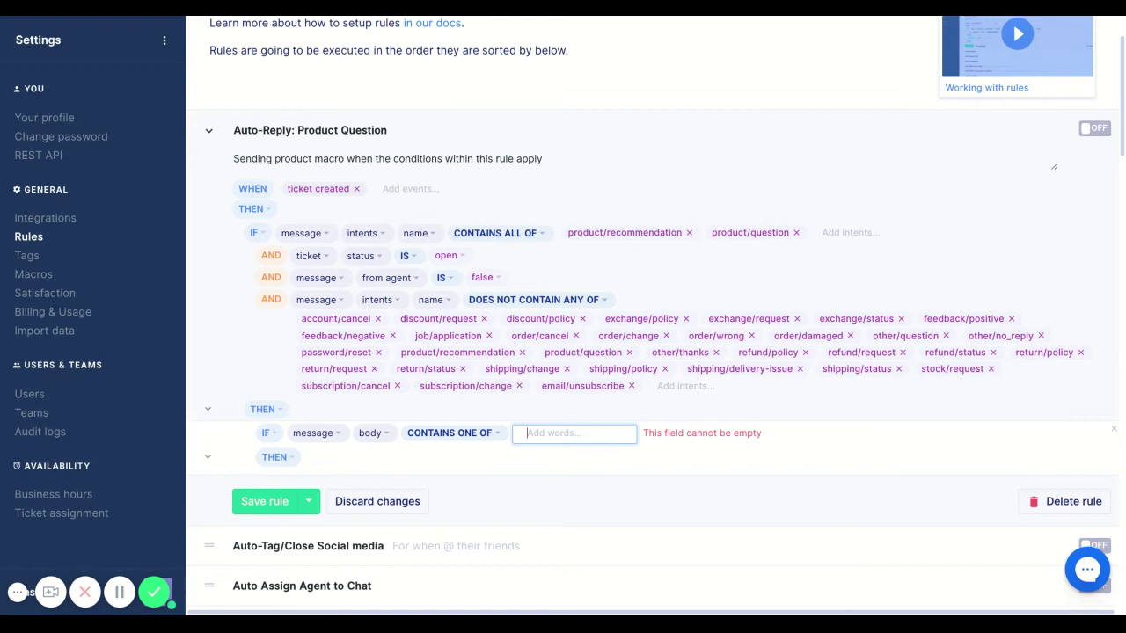
text(where are)
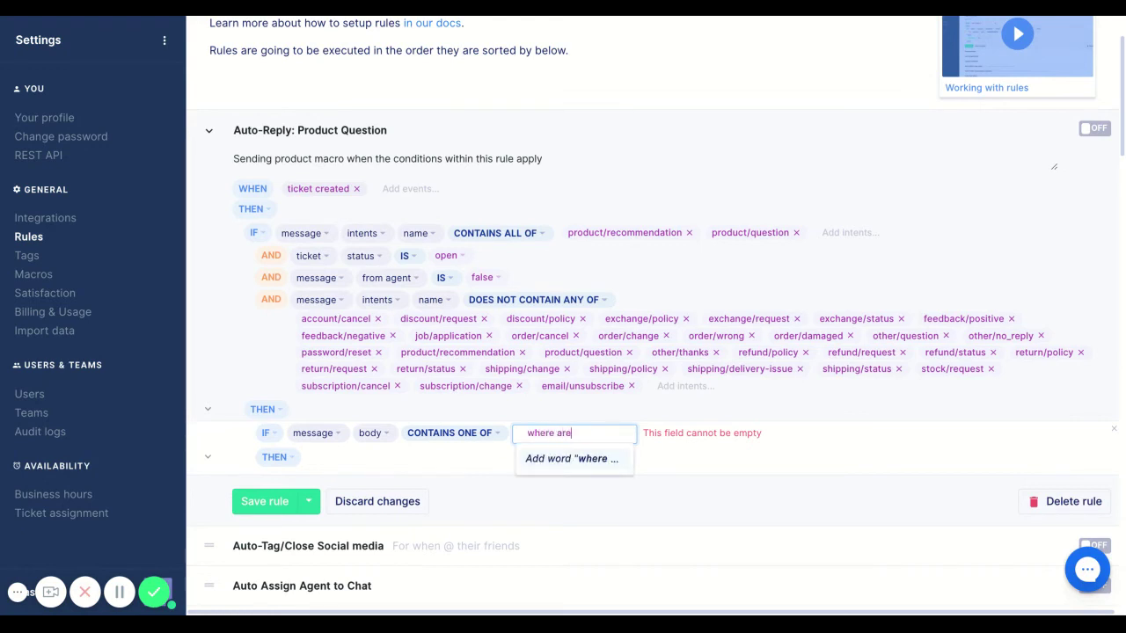
text( your pri)
key(BackSpace)
text(oducts made)
key(Return)
text(products)
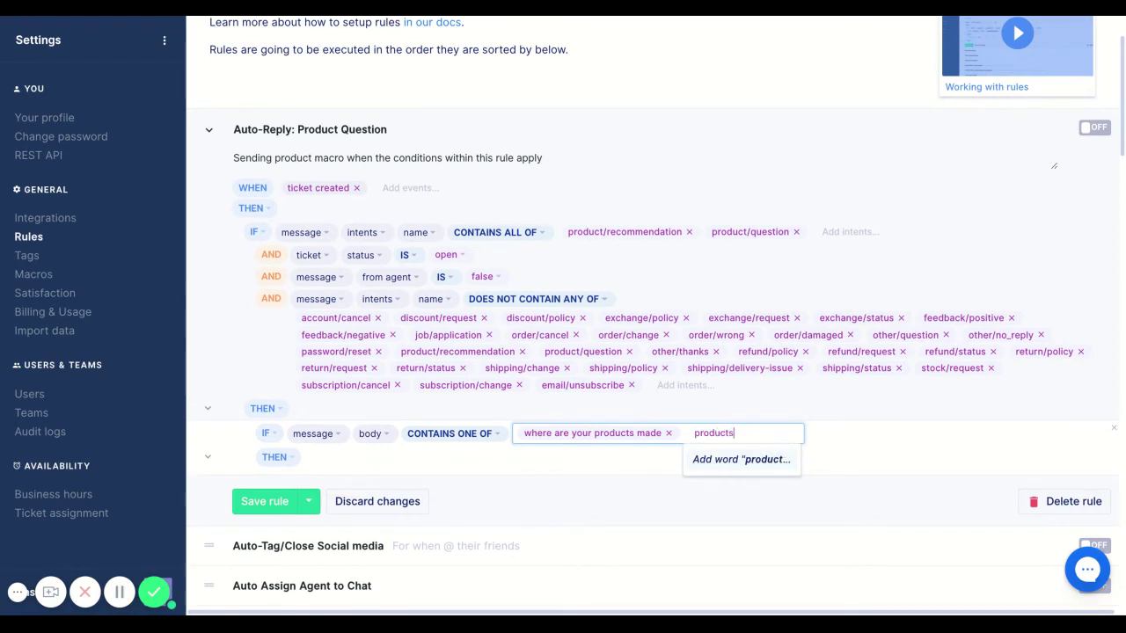
text( made)
key(Return)
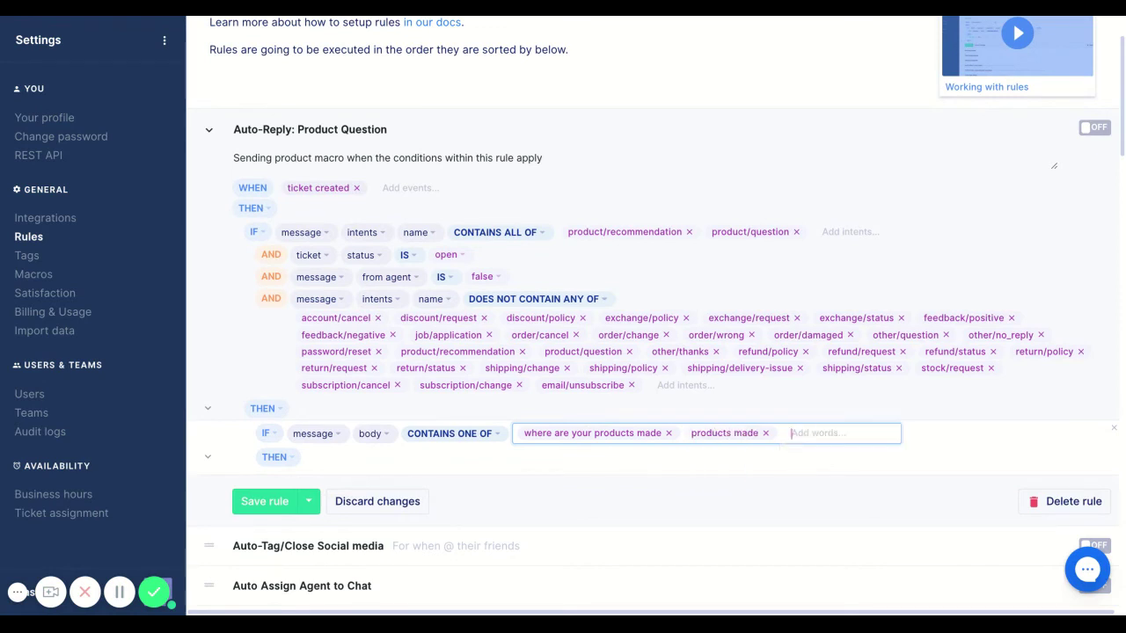
Add an Apply macro action using 'Where are your products made?' to the nested THEN
click(275, 457)
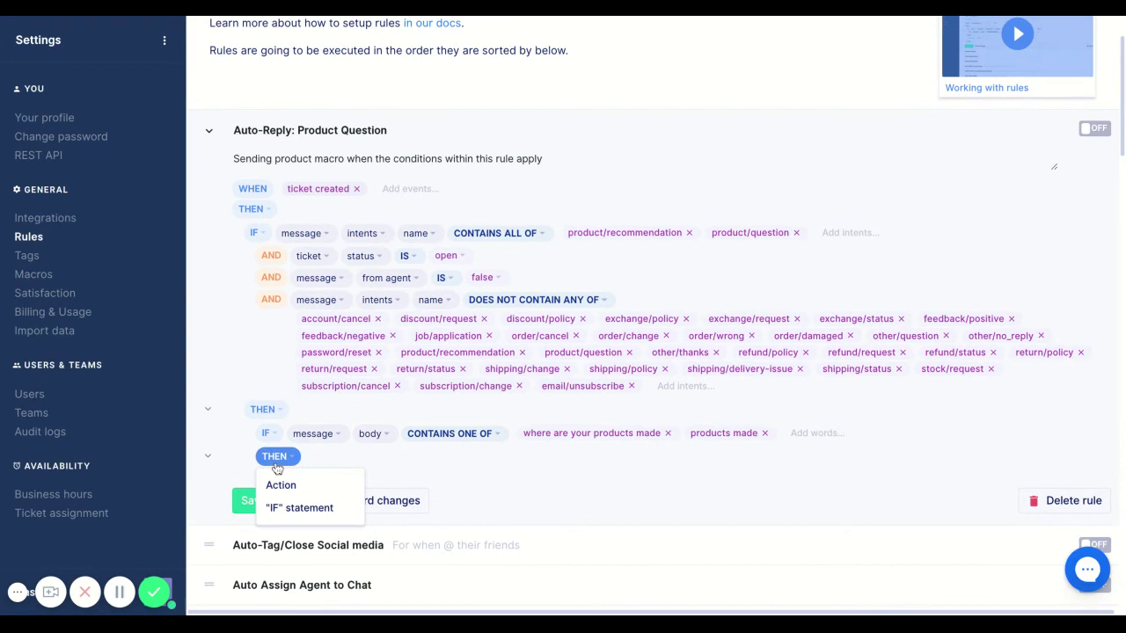
click(282, 485)
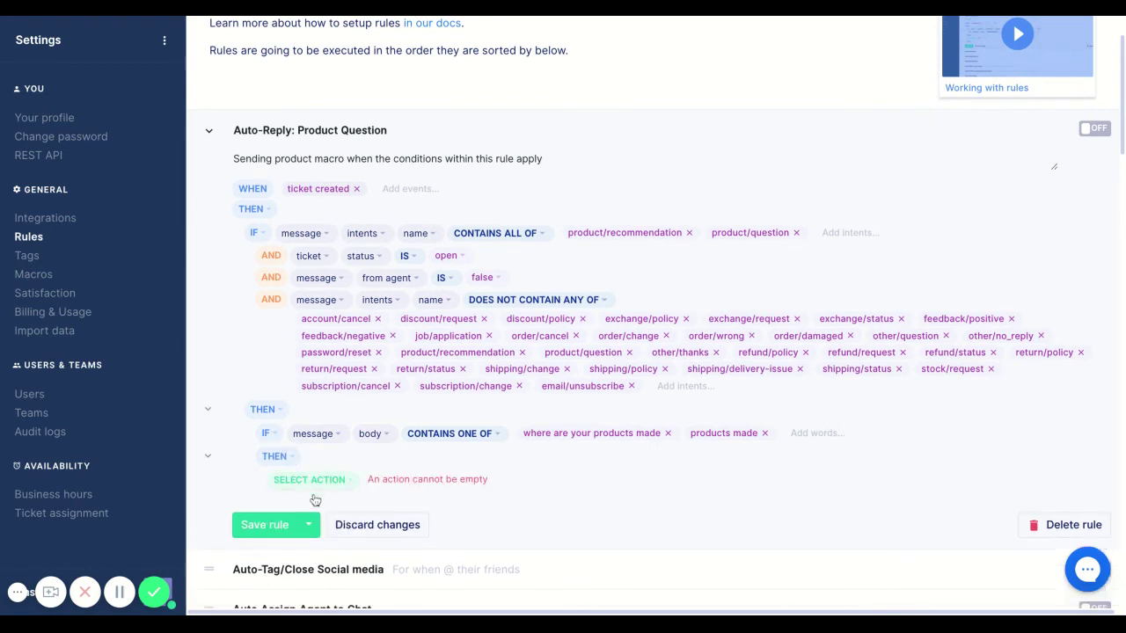
click(325, 485)
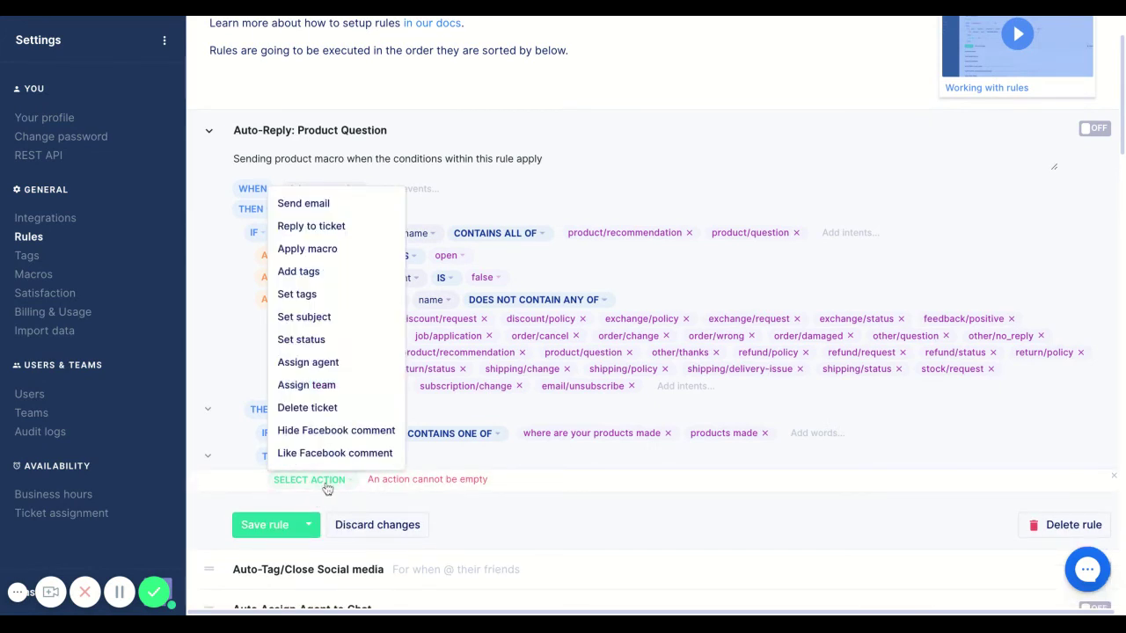
click(330, 252)
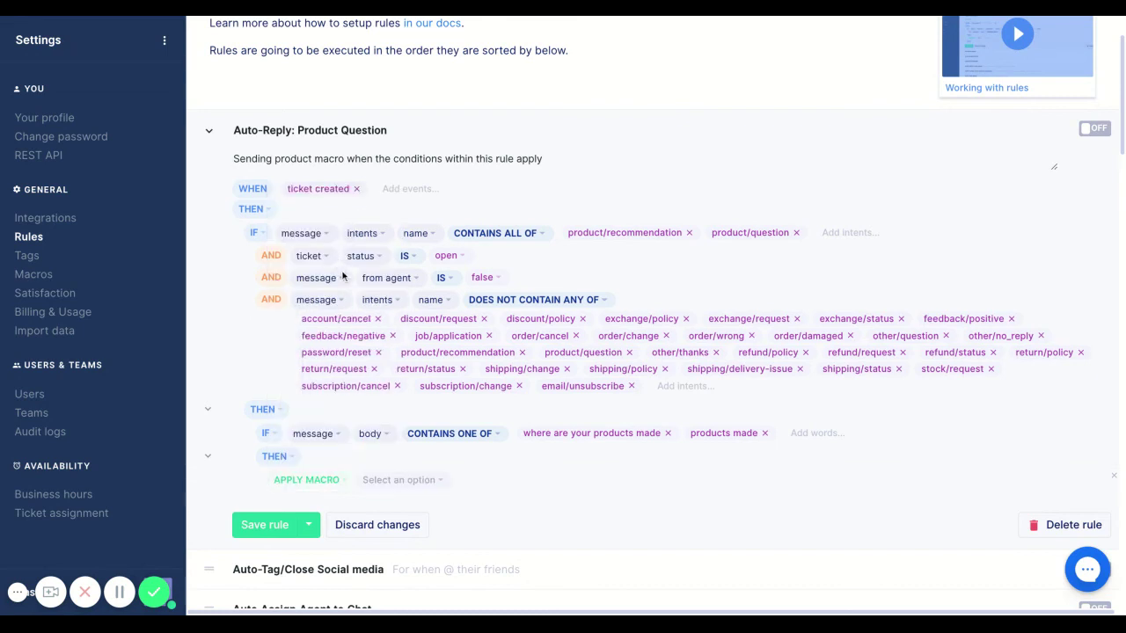
click(397, 481)
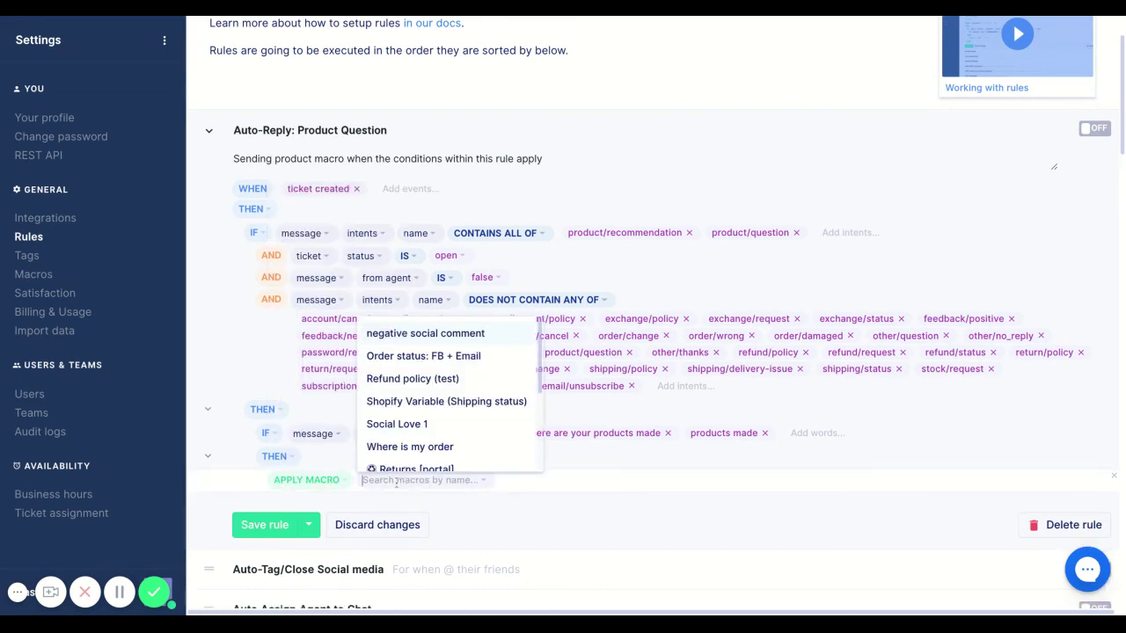
text(wher)
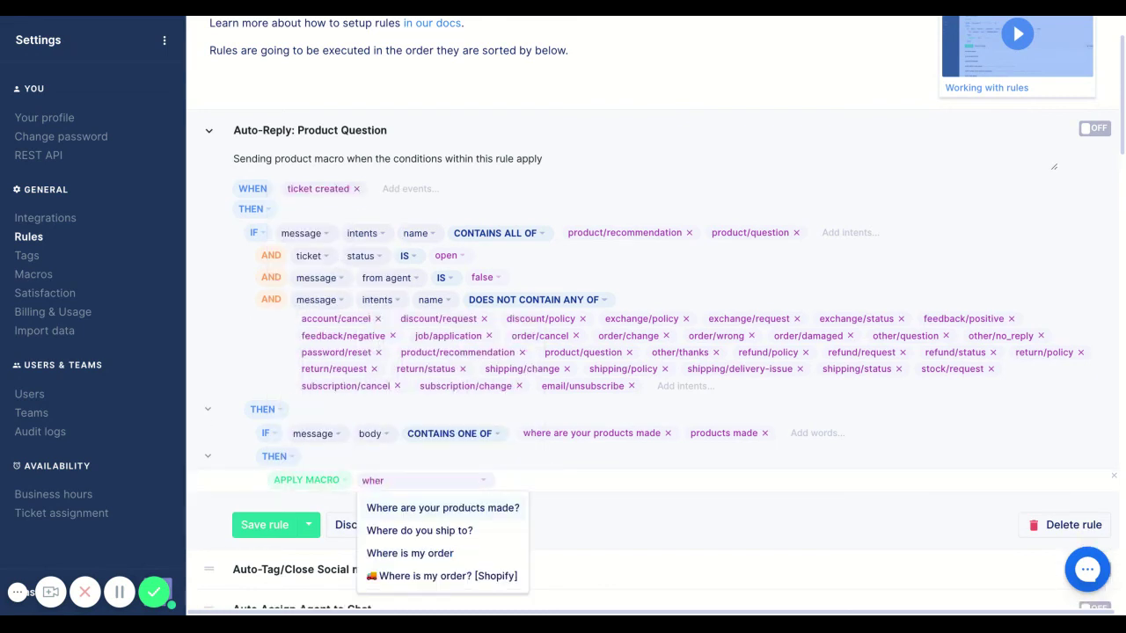
click(406, 508)
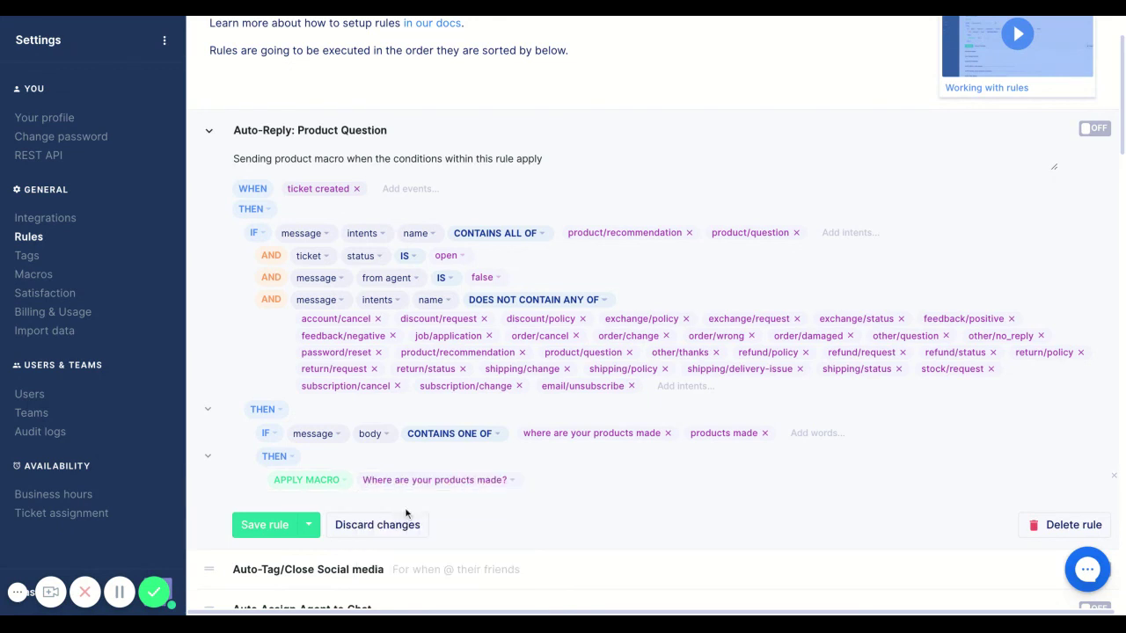